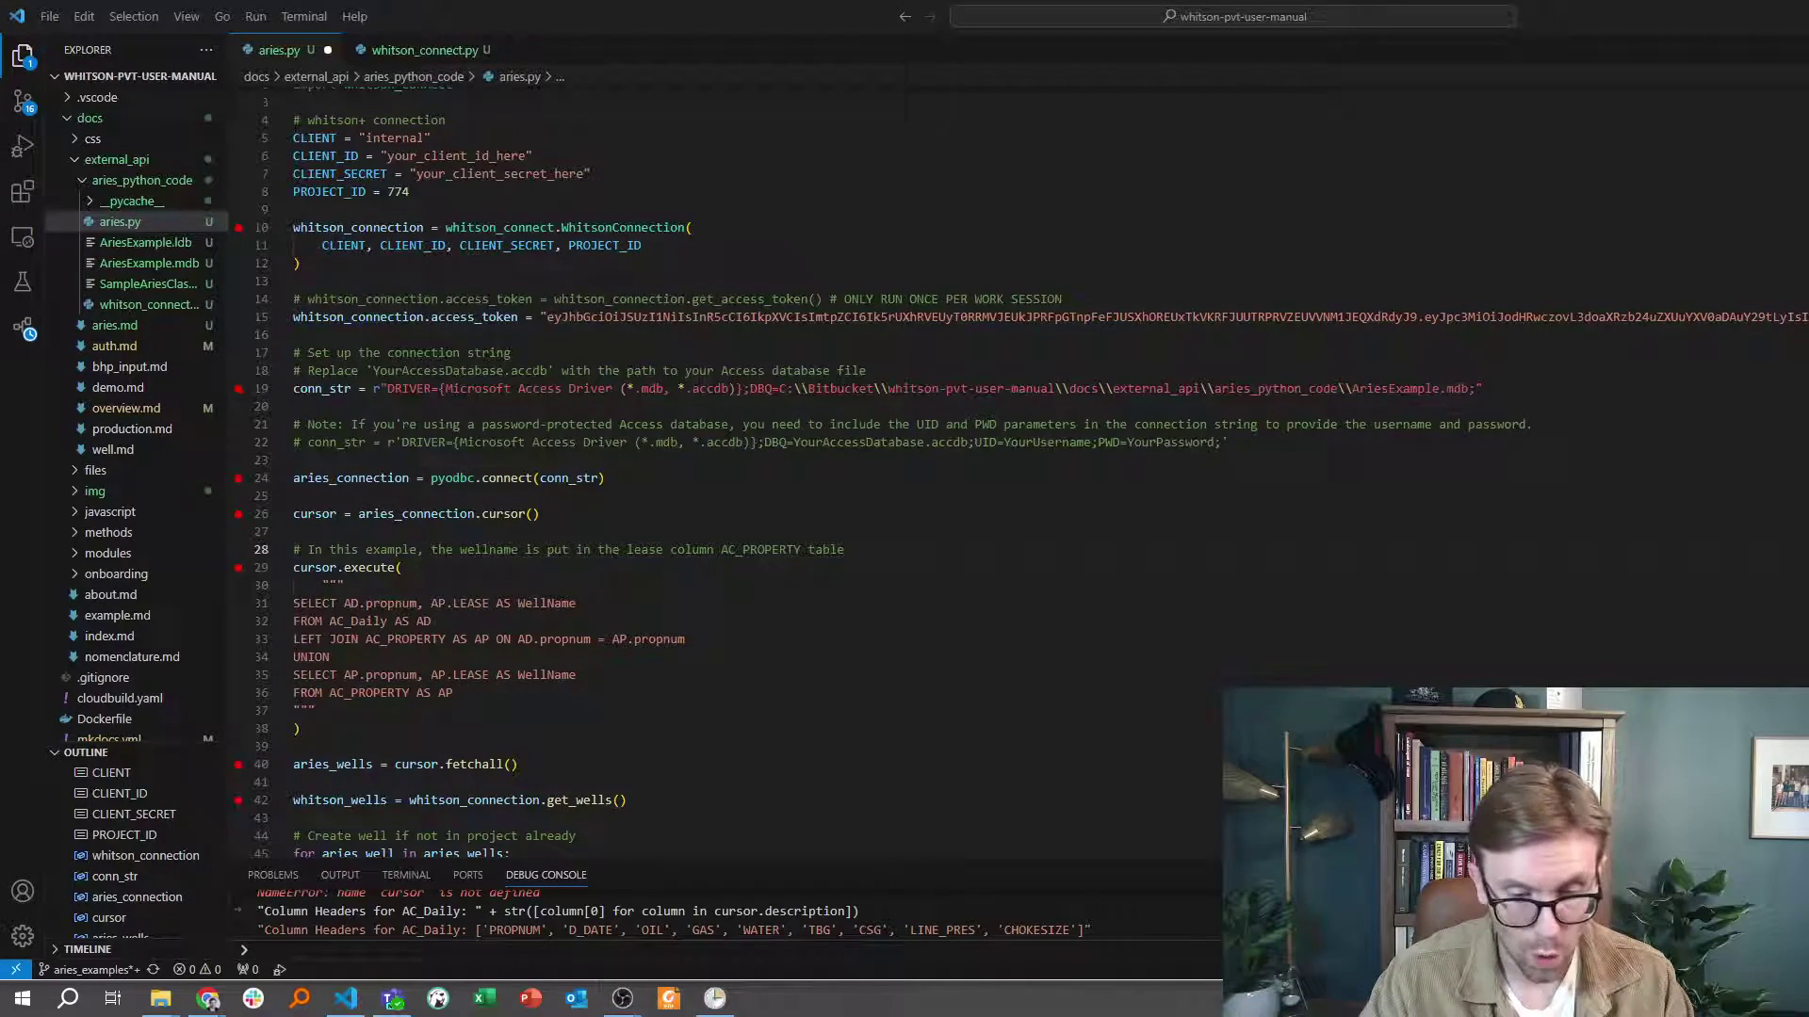
Step: Create an aries_whitson_updater folder under my_tasks and select it to open
left_click(714, 997)
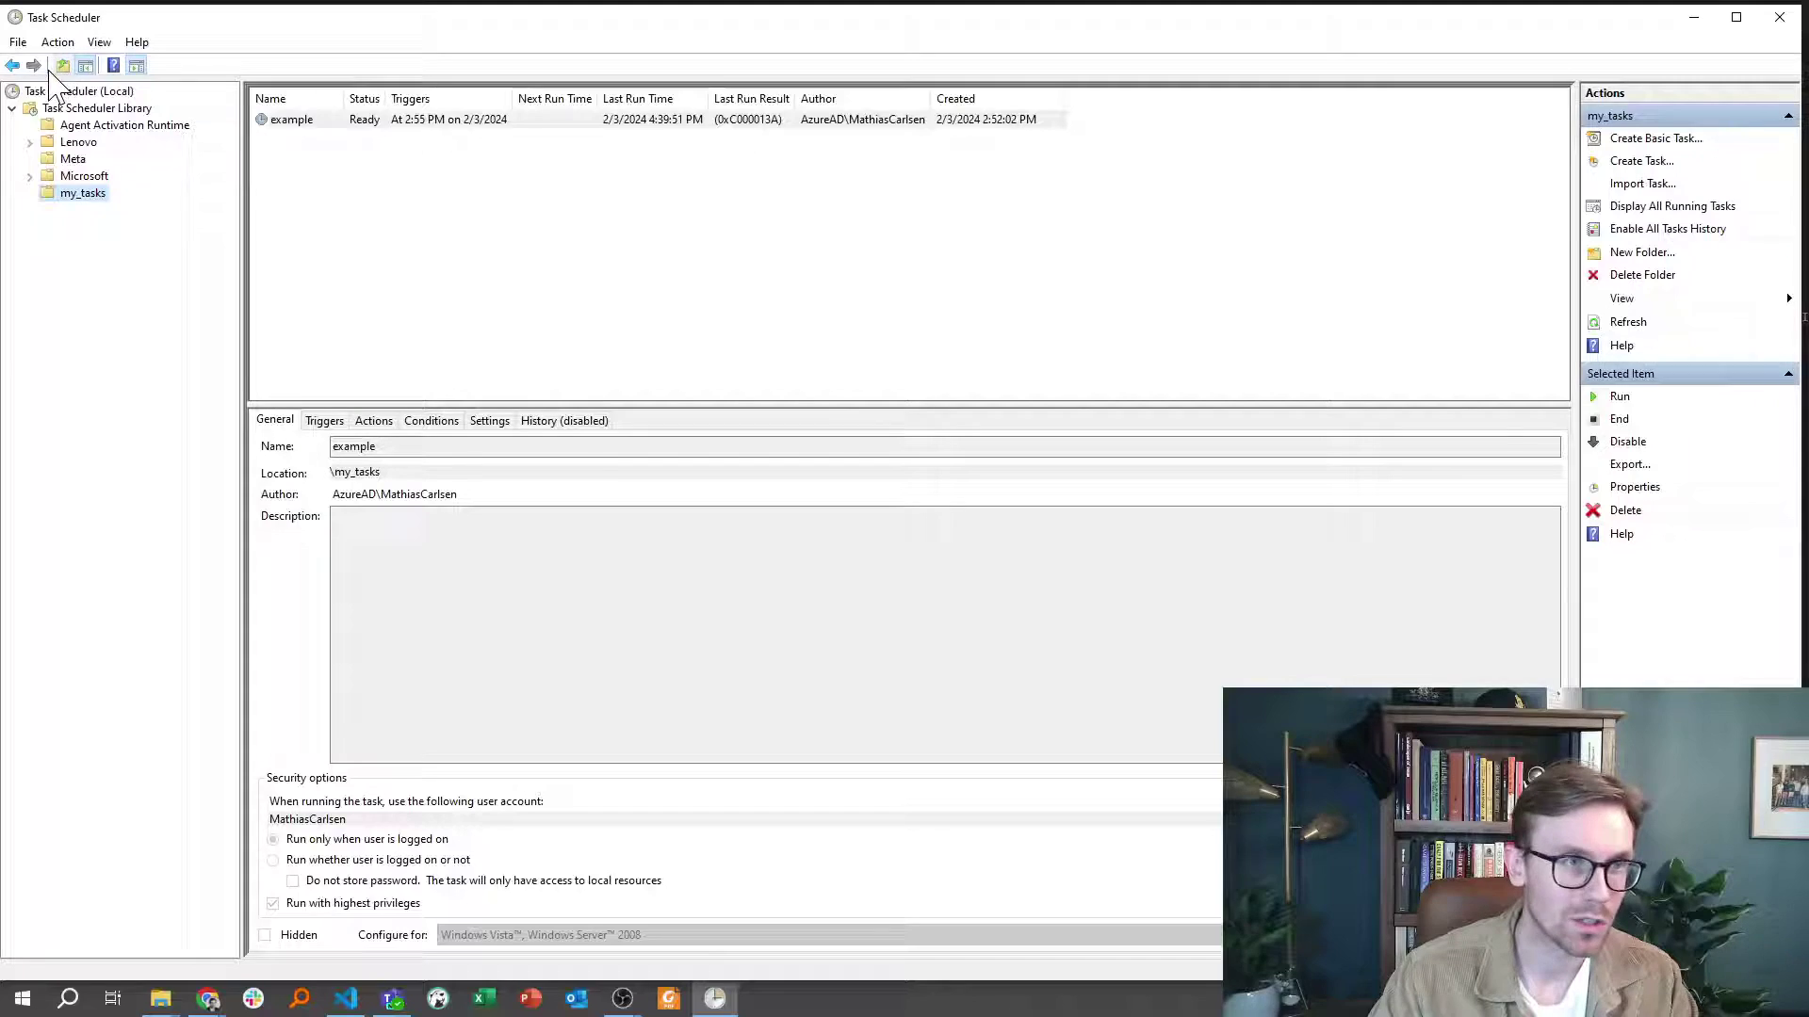
right_click(75, 109)
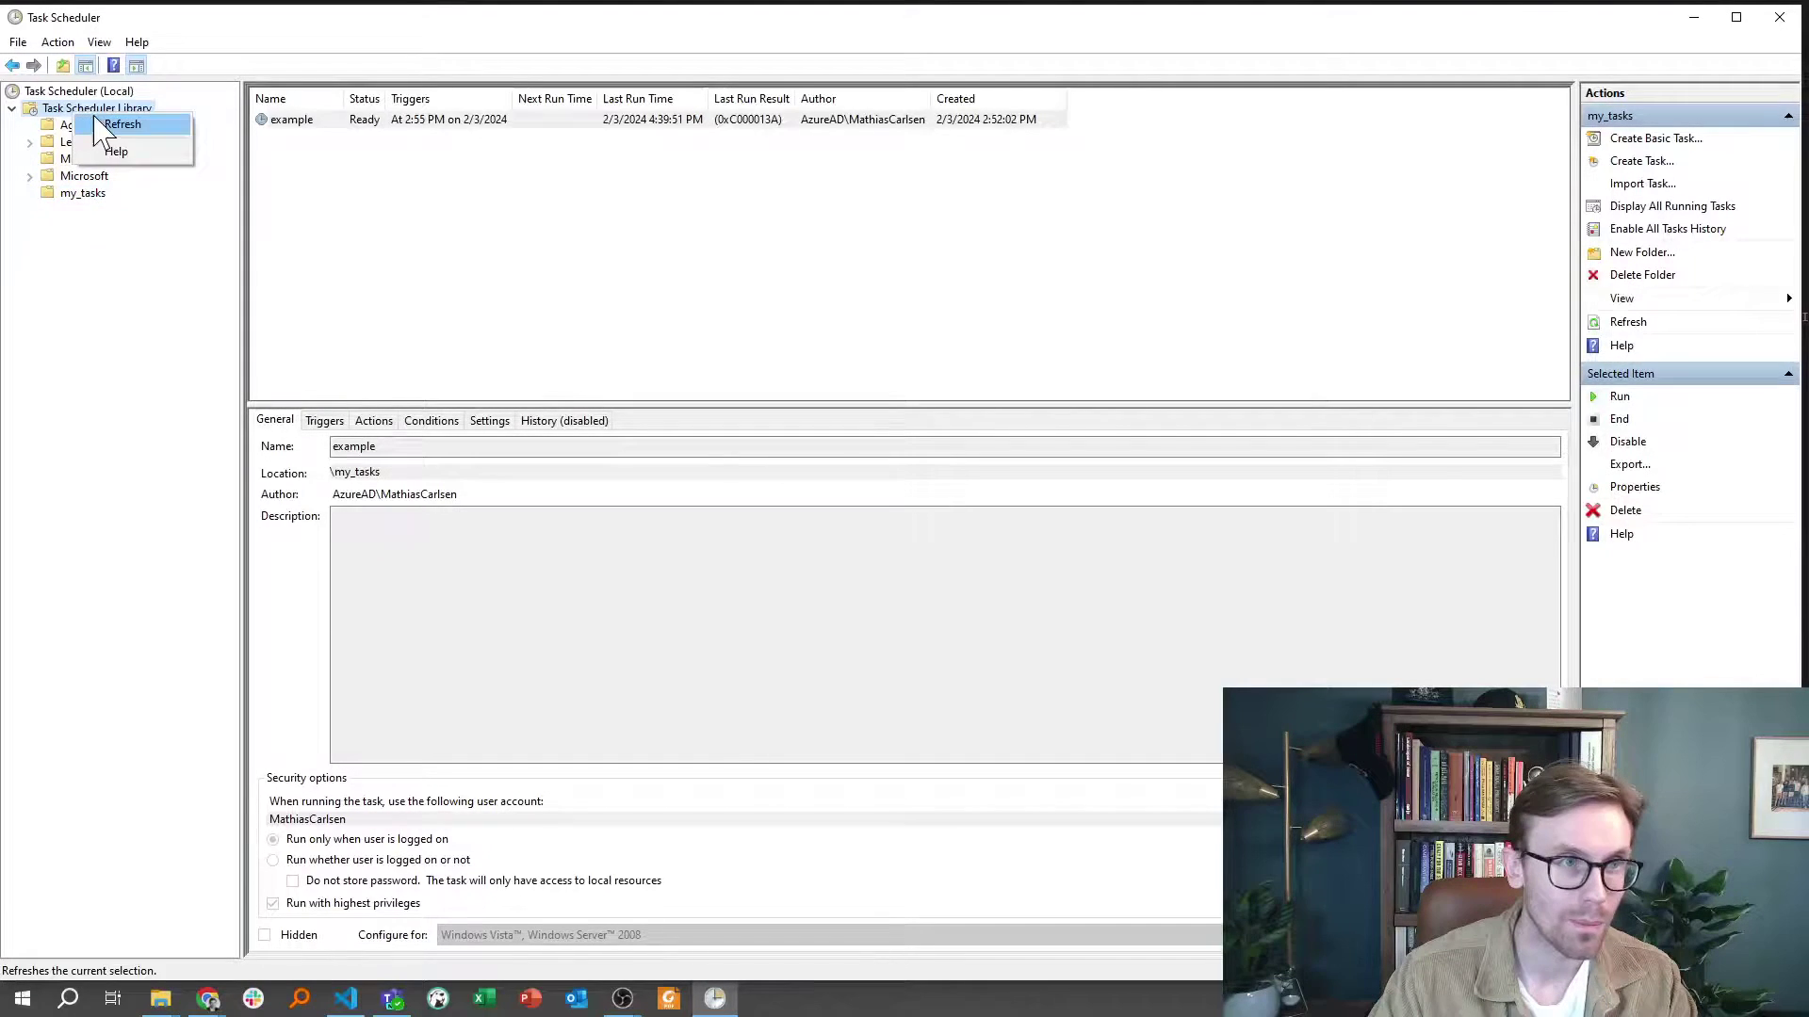
left_click(102, 215)
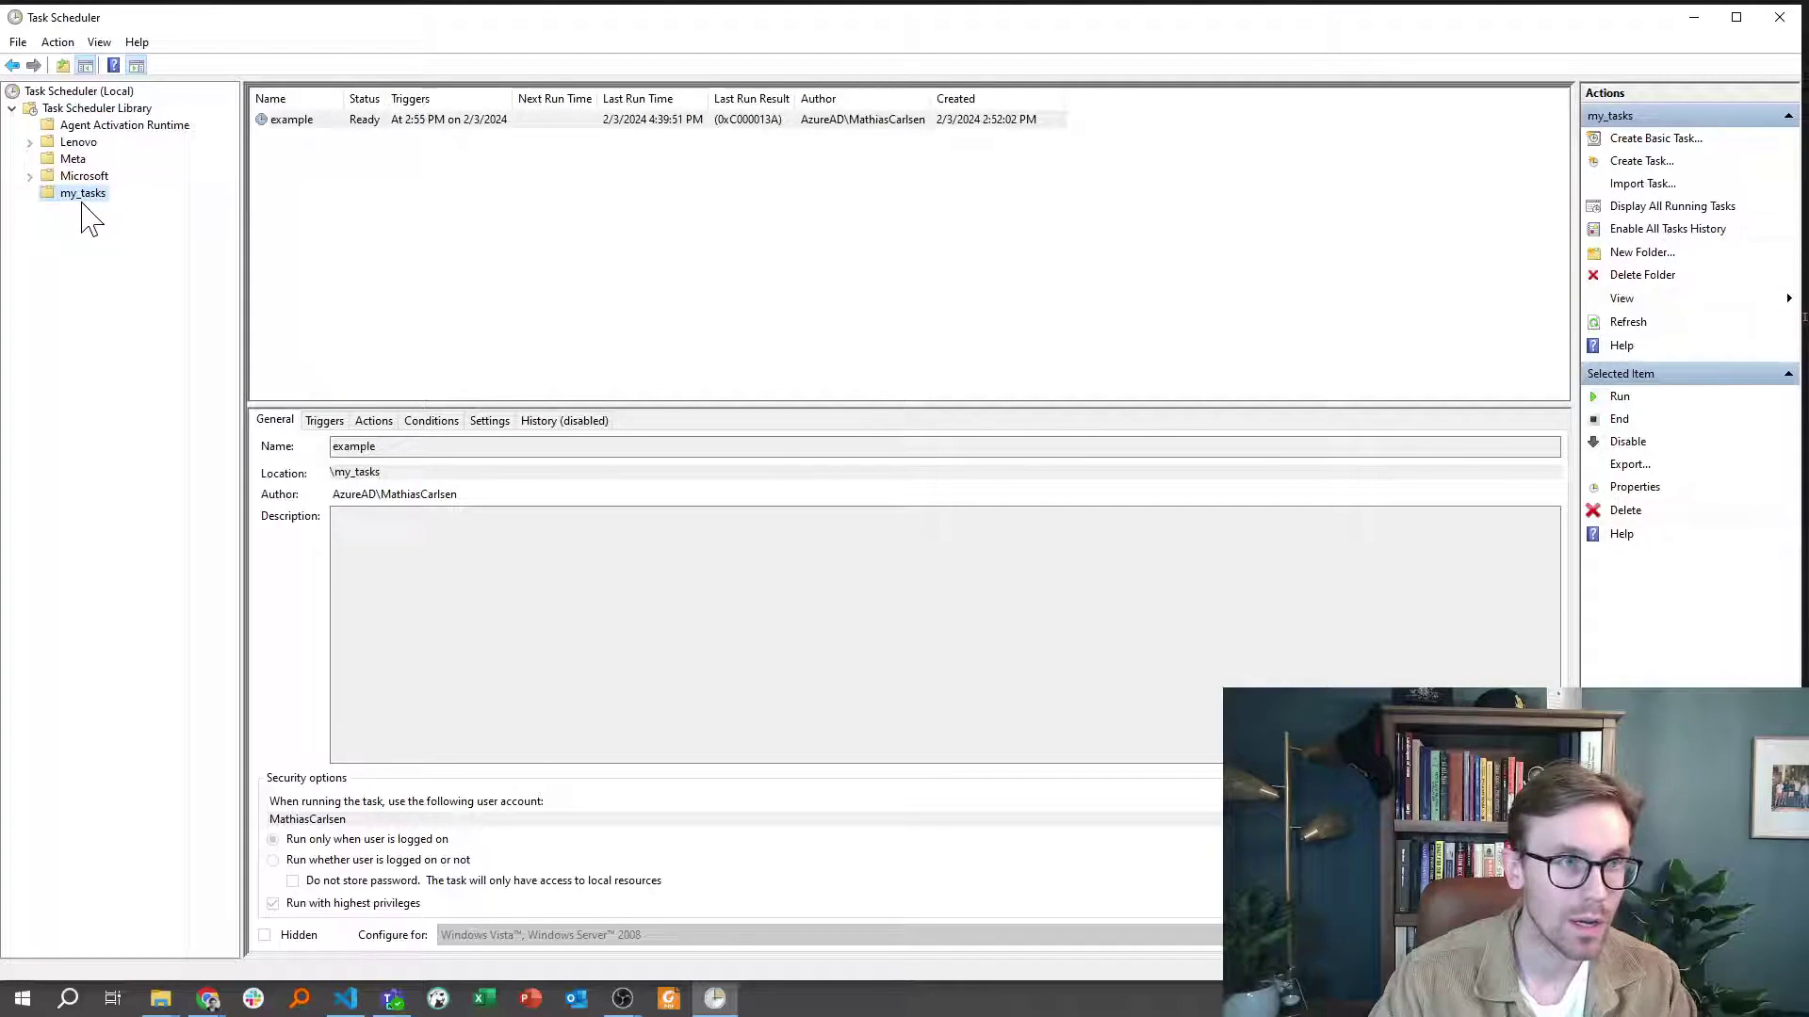
right_click(81, 198)
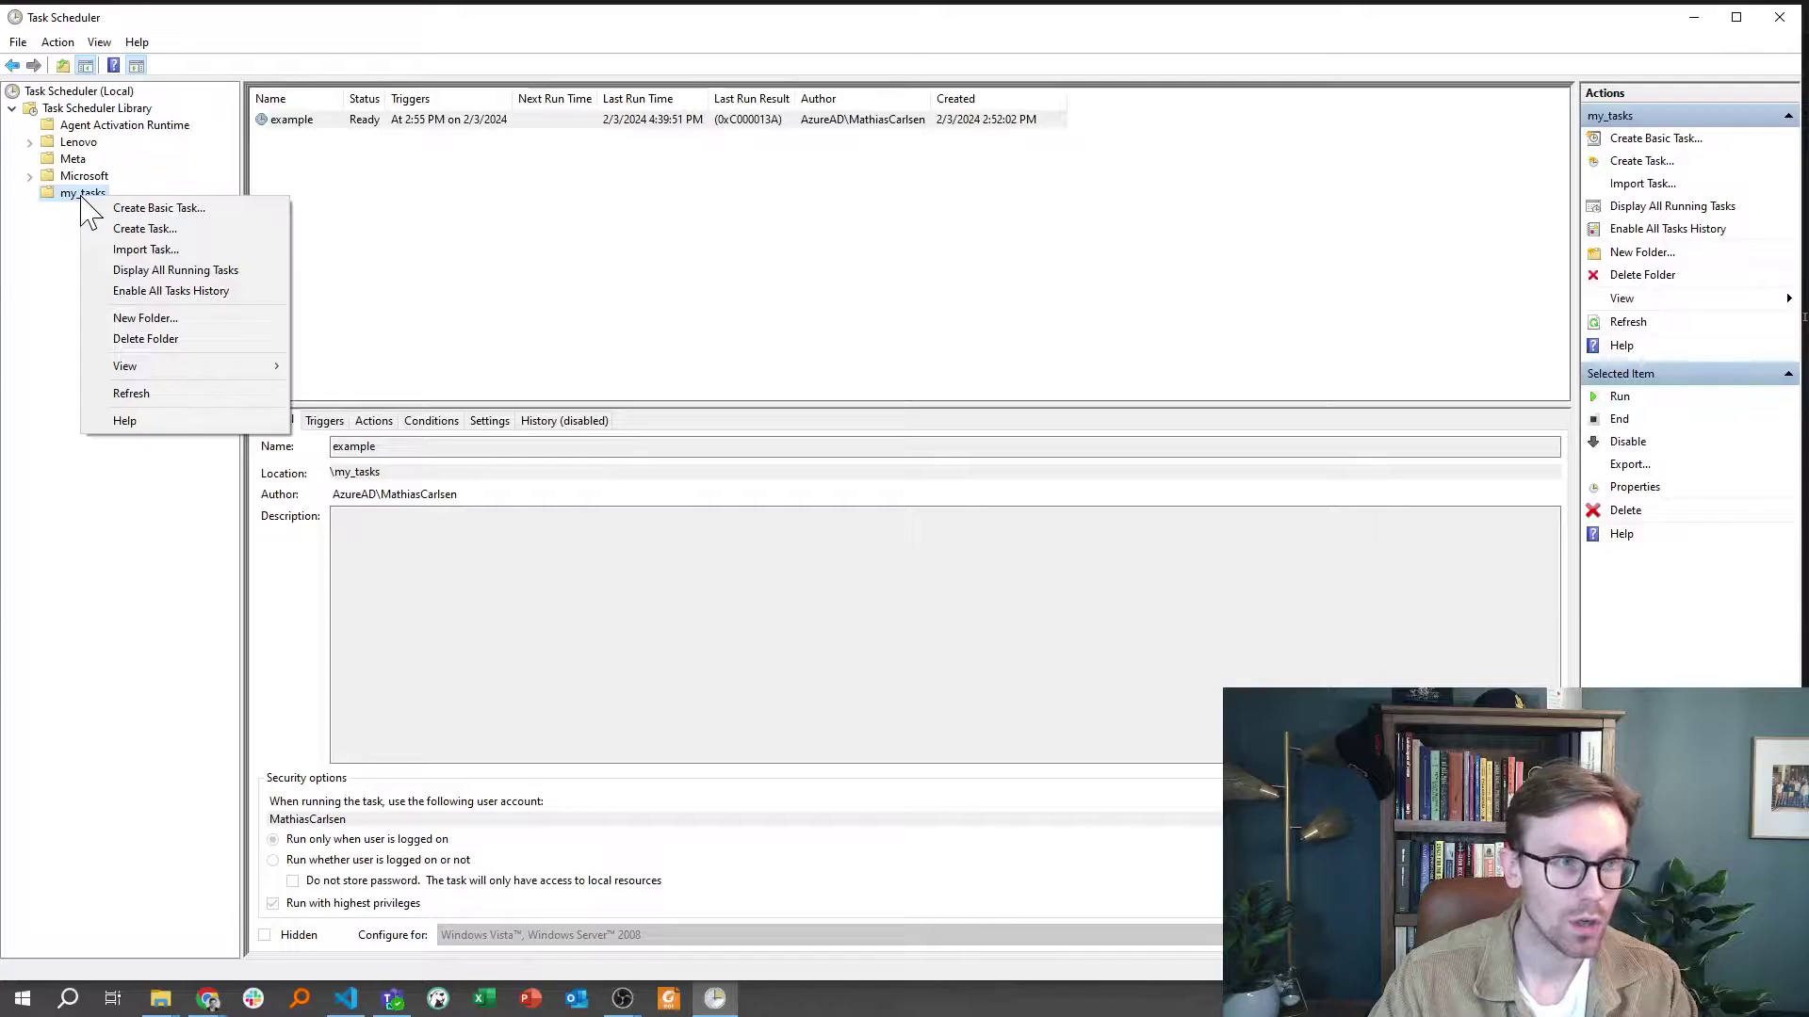
left_click(169, 322)
type("aries")
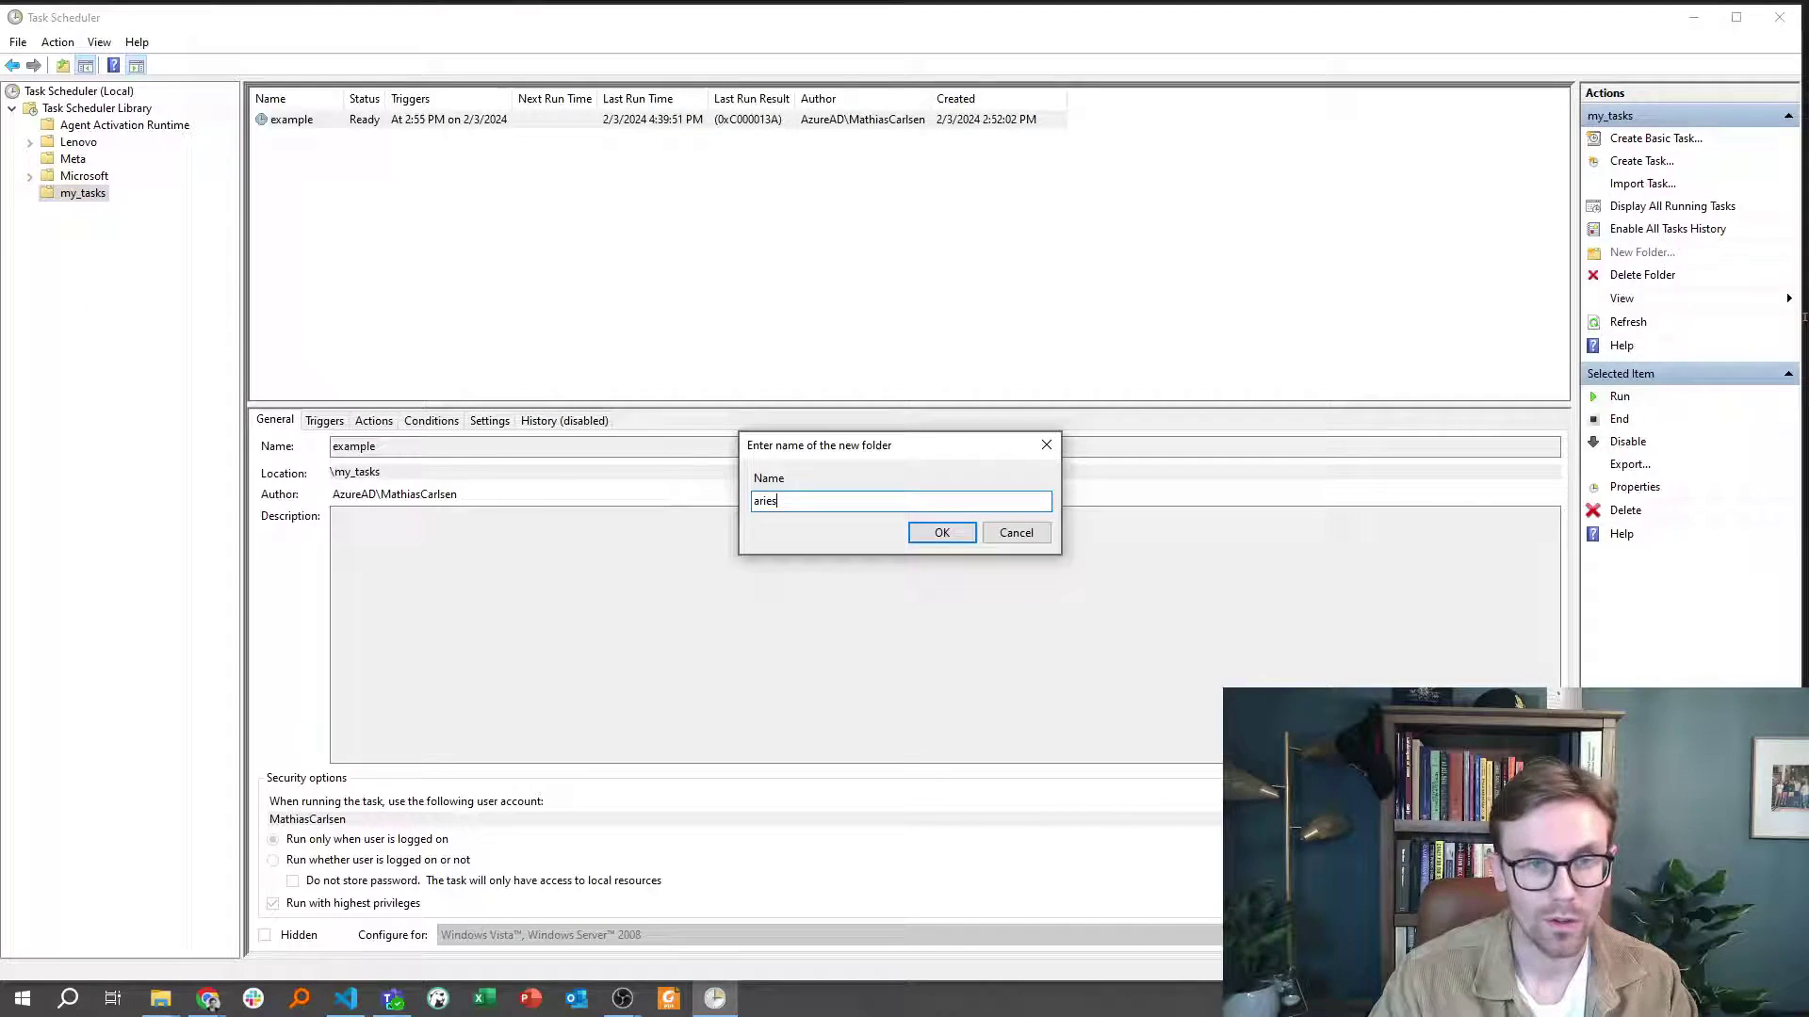
type("_whitso")
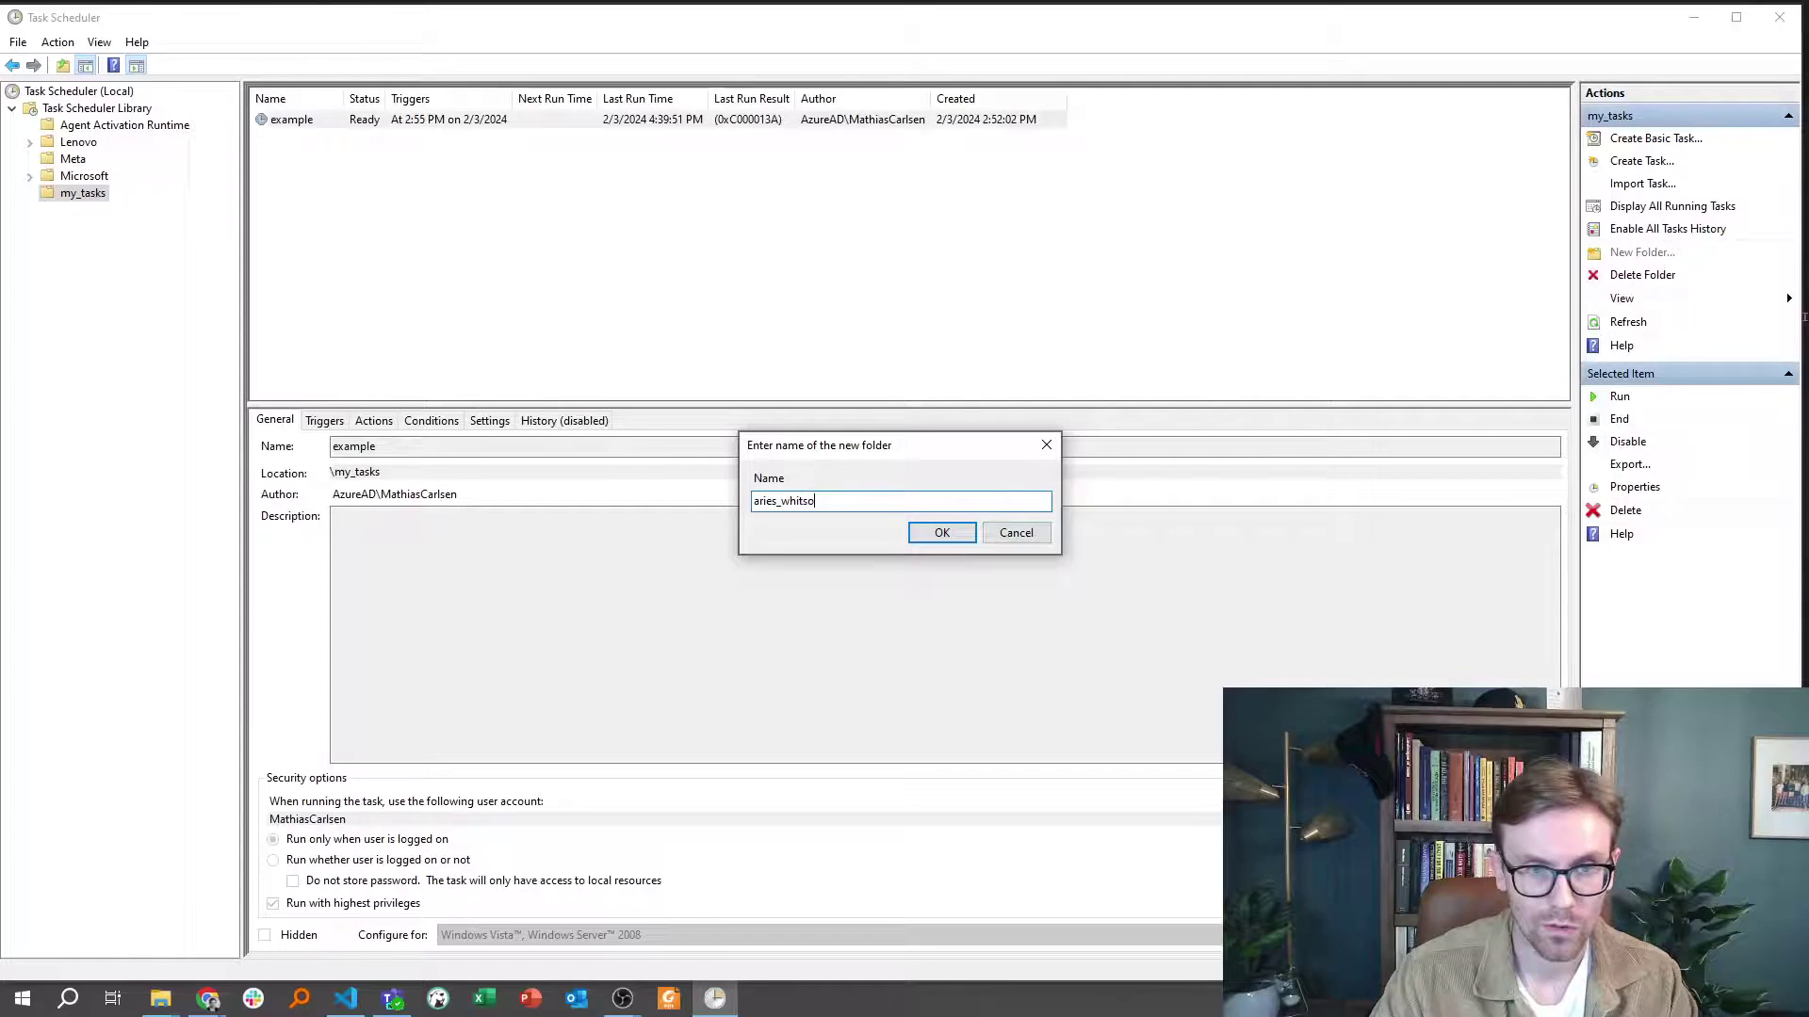
type("n_update")
key("Return")
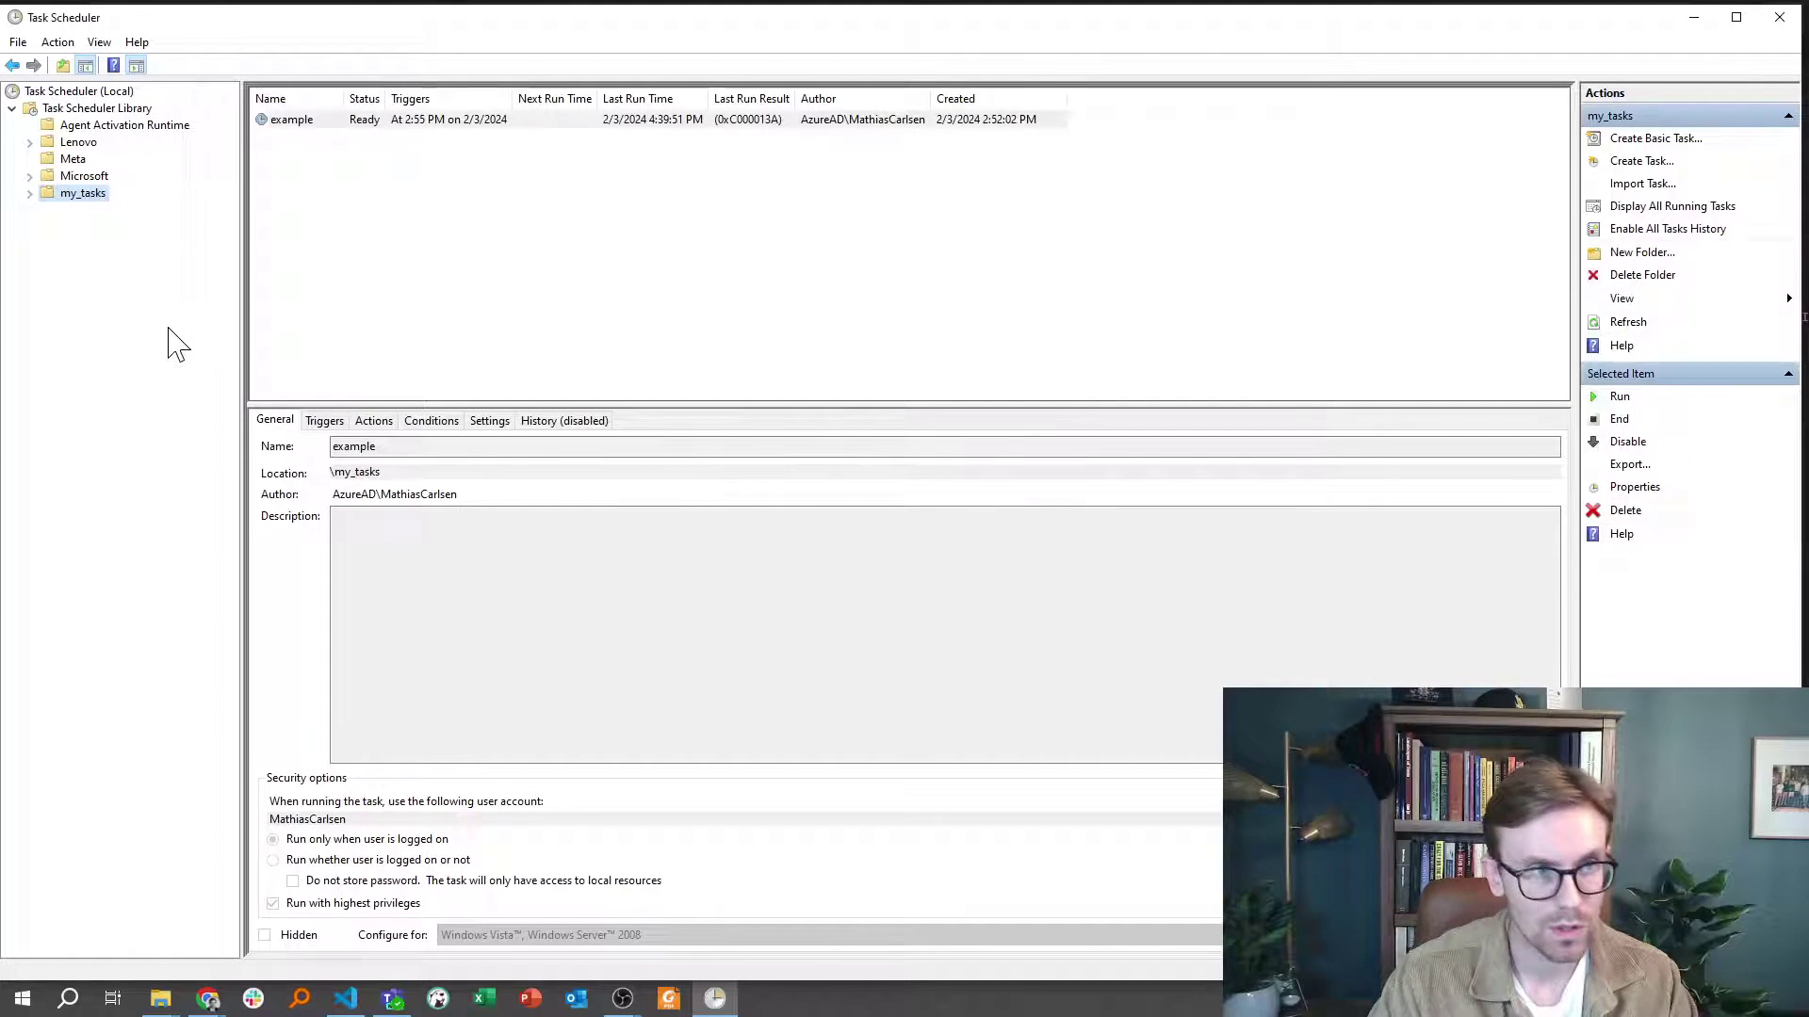
left_click(29, 193)
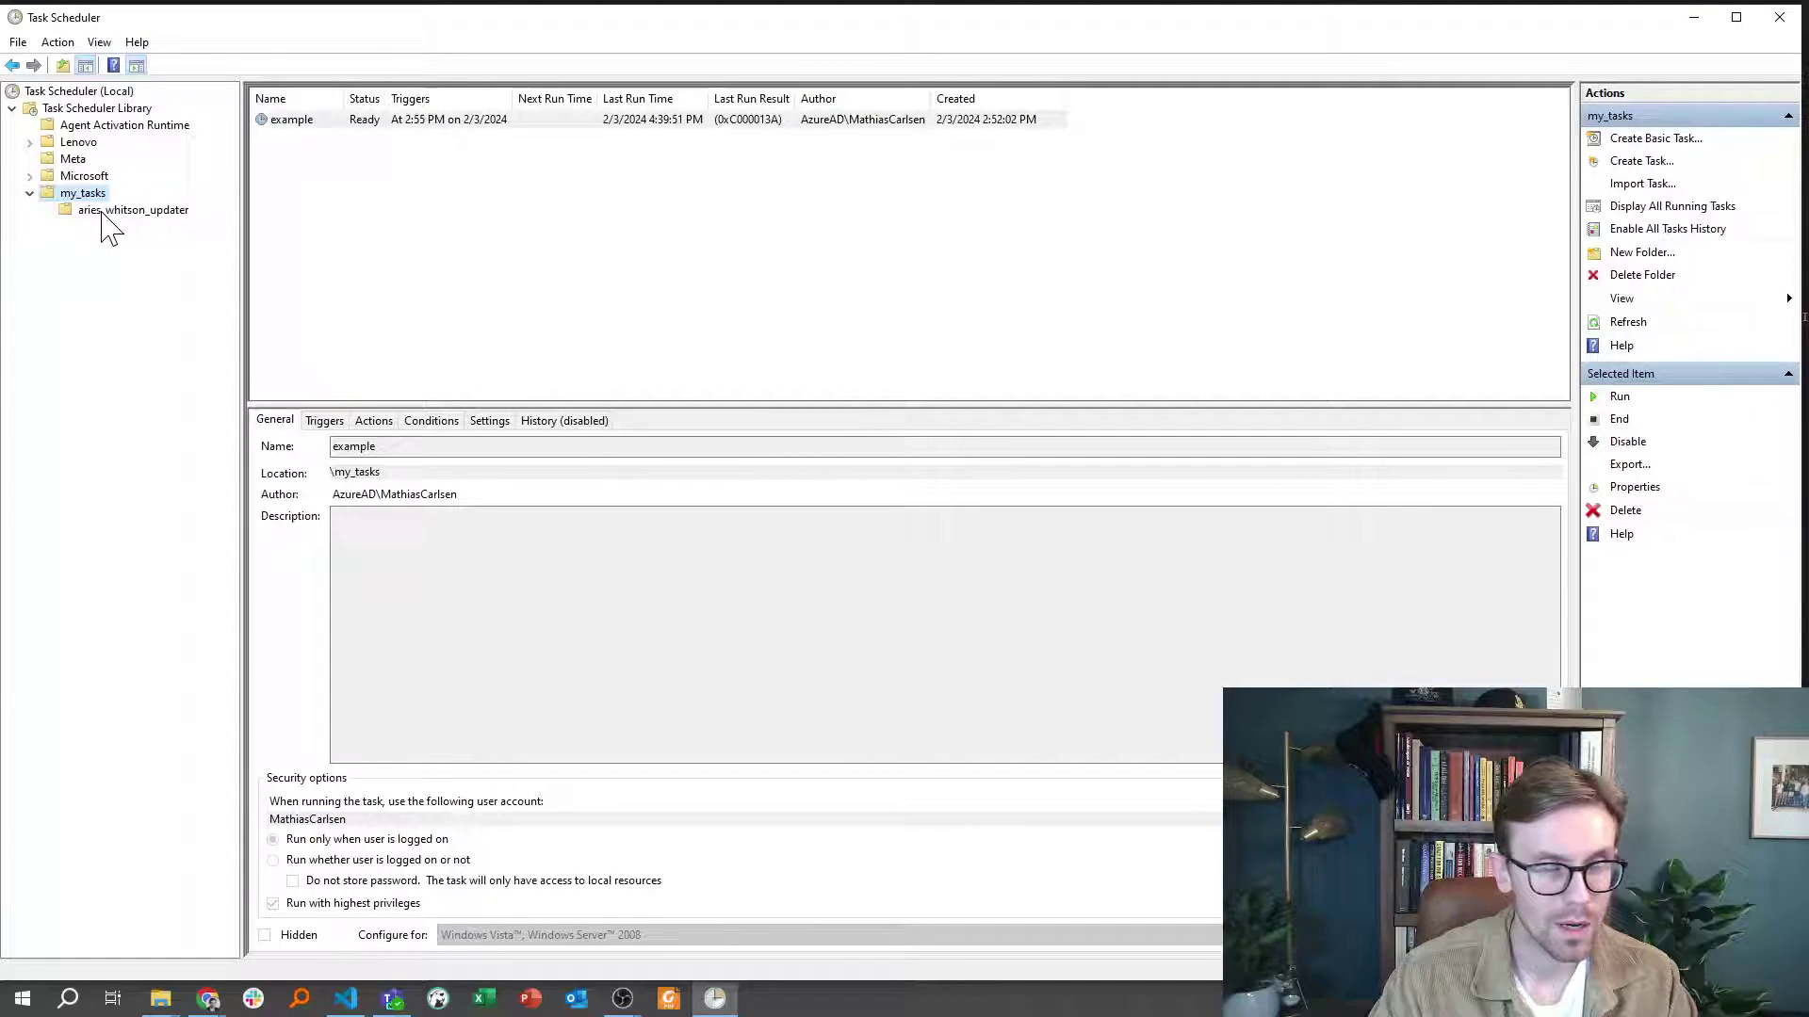
left_click(106, 211)
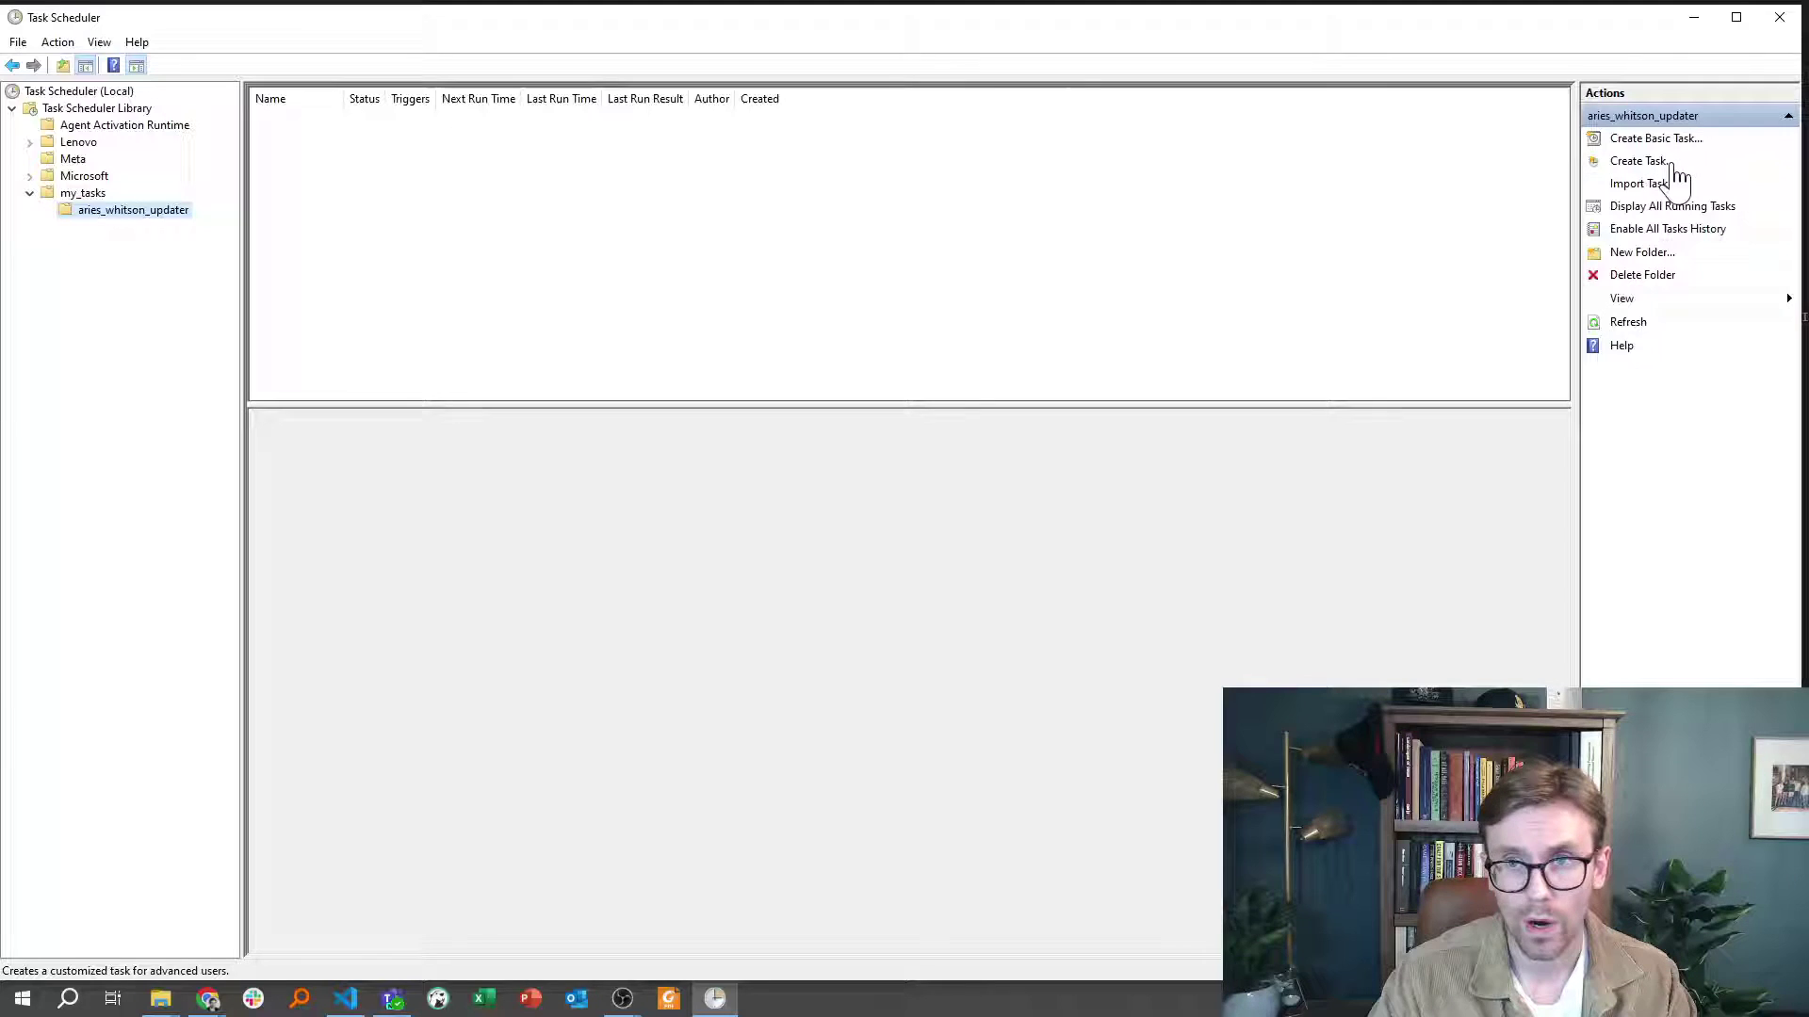
Step: Create a task named aries_to_whitson_updater that runs with highest privileges
left_click(1639, 162)
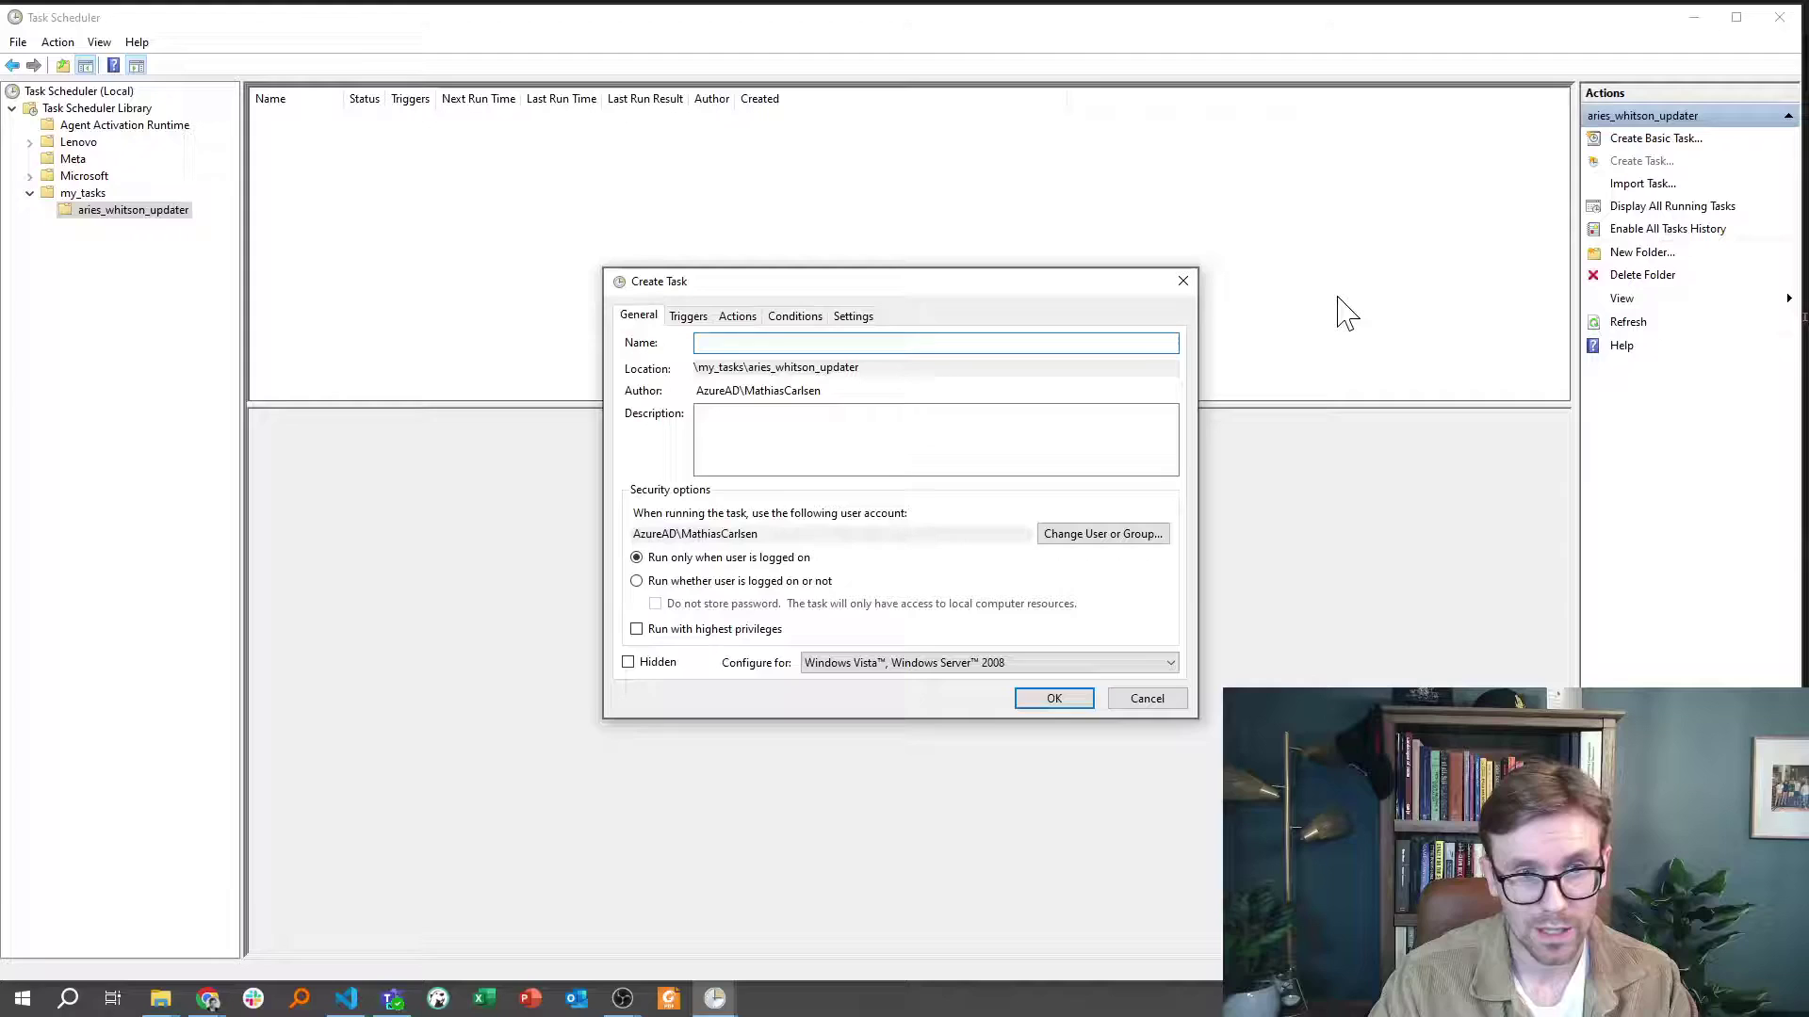
type("aries")
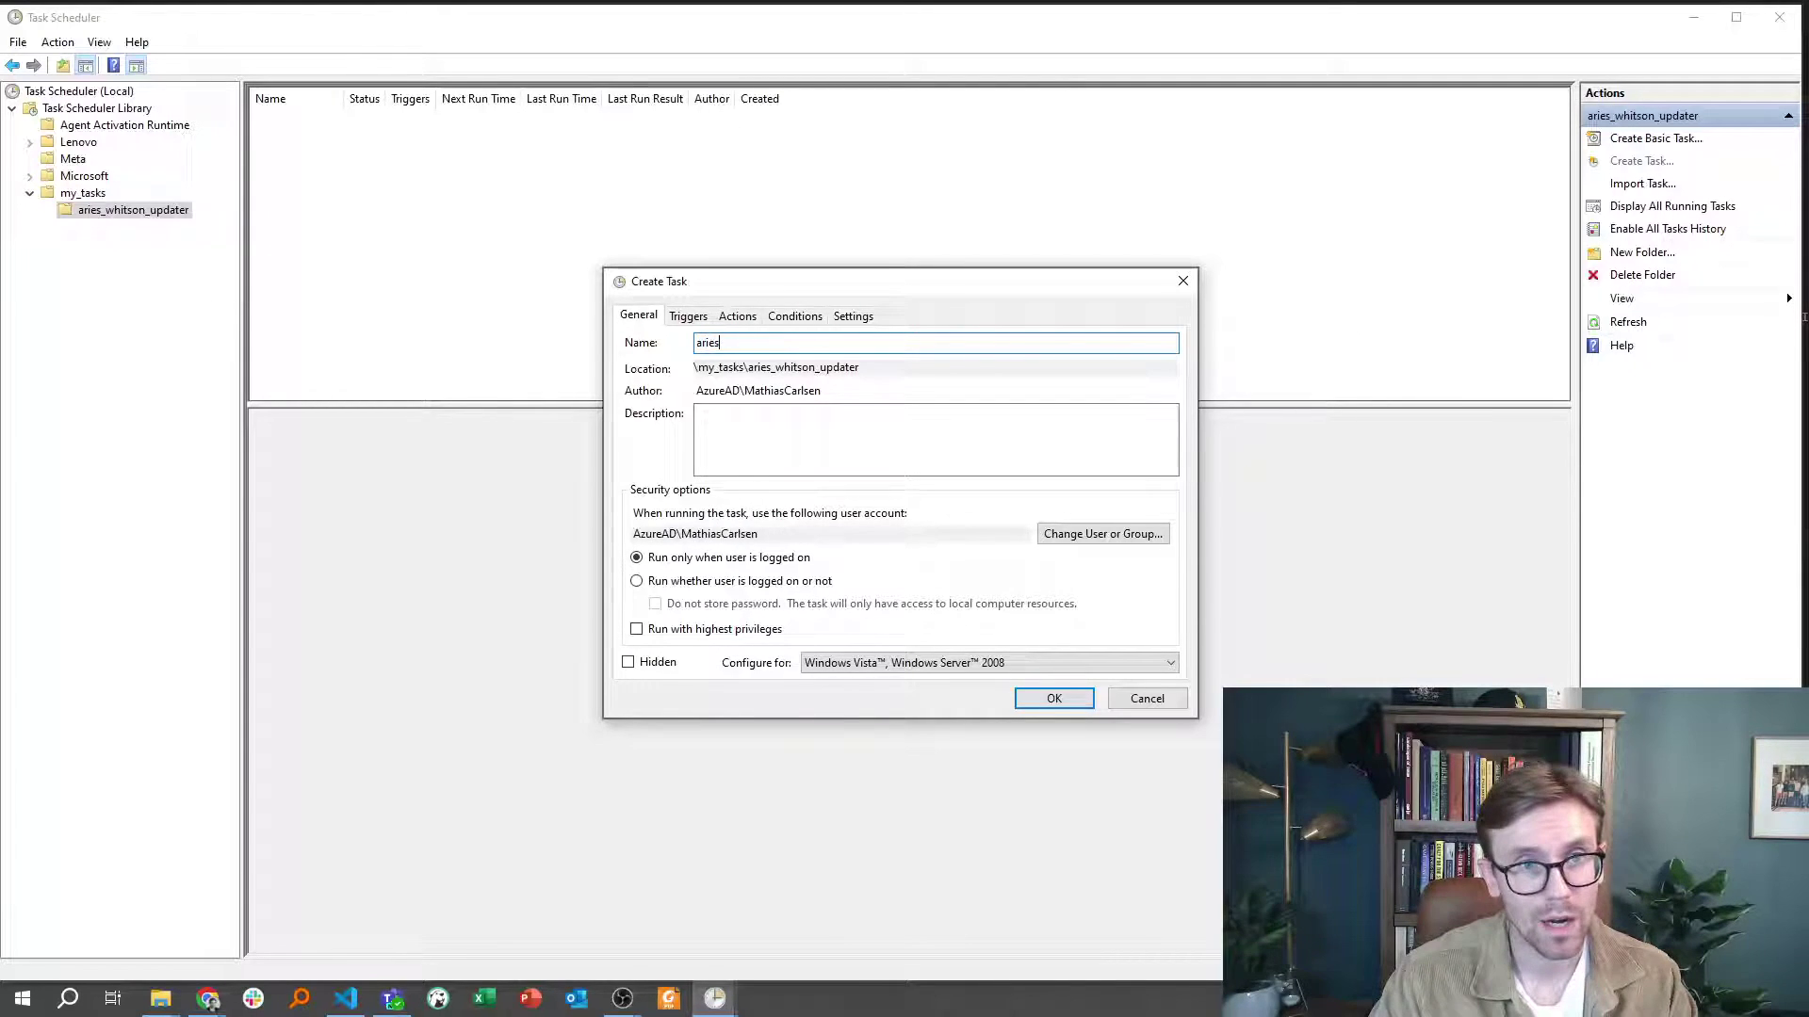
type("_to_whitson_")
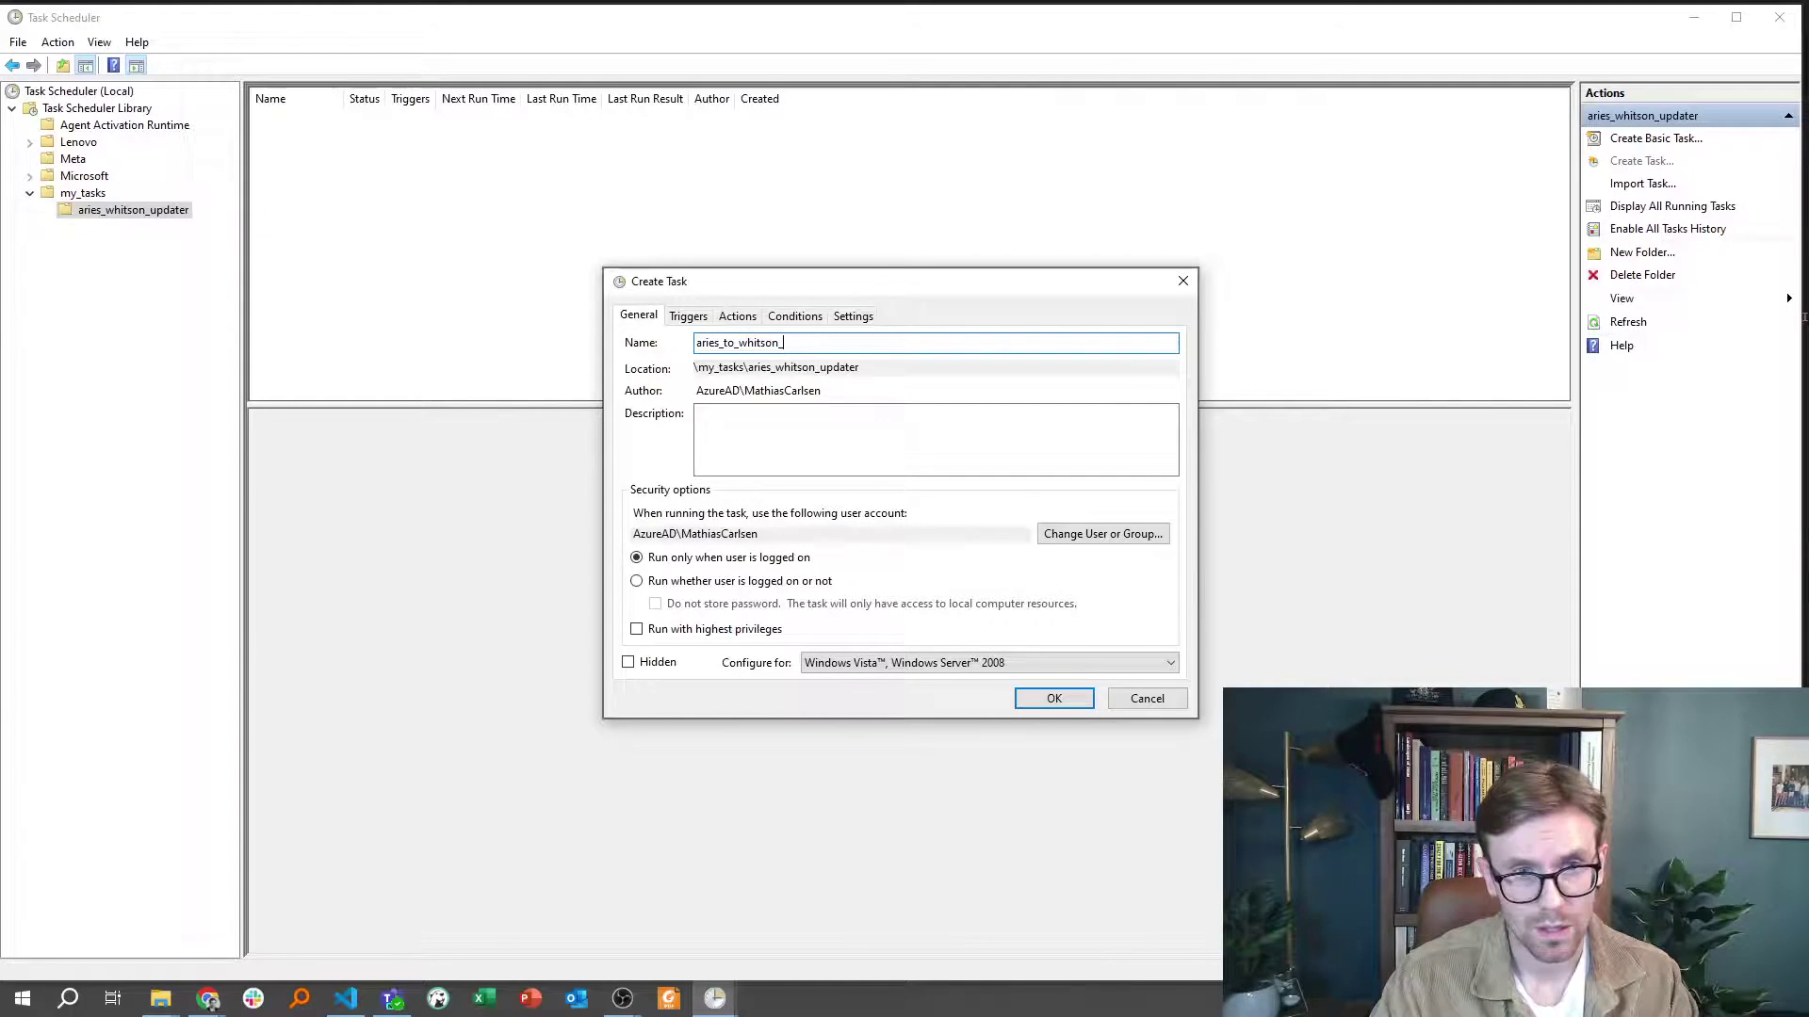
type("updater")
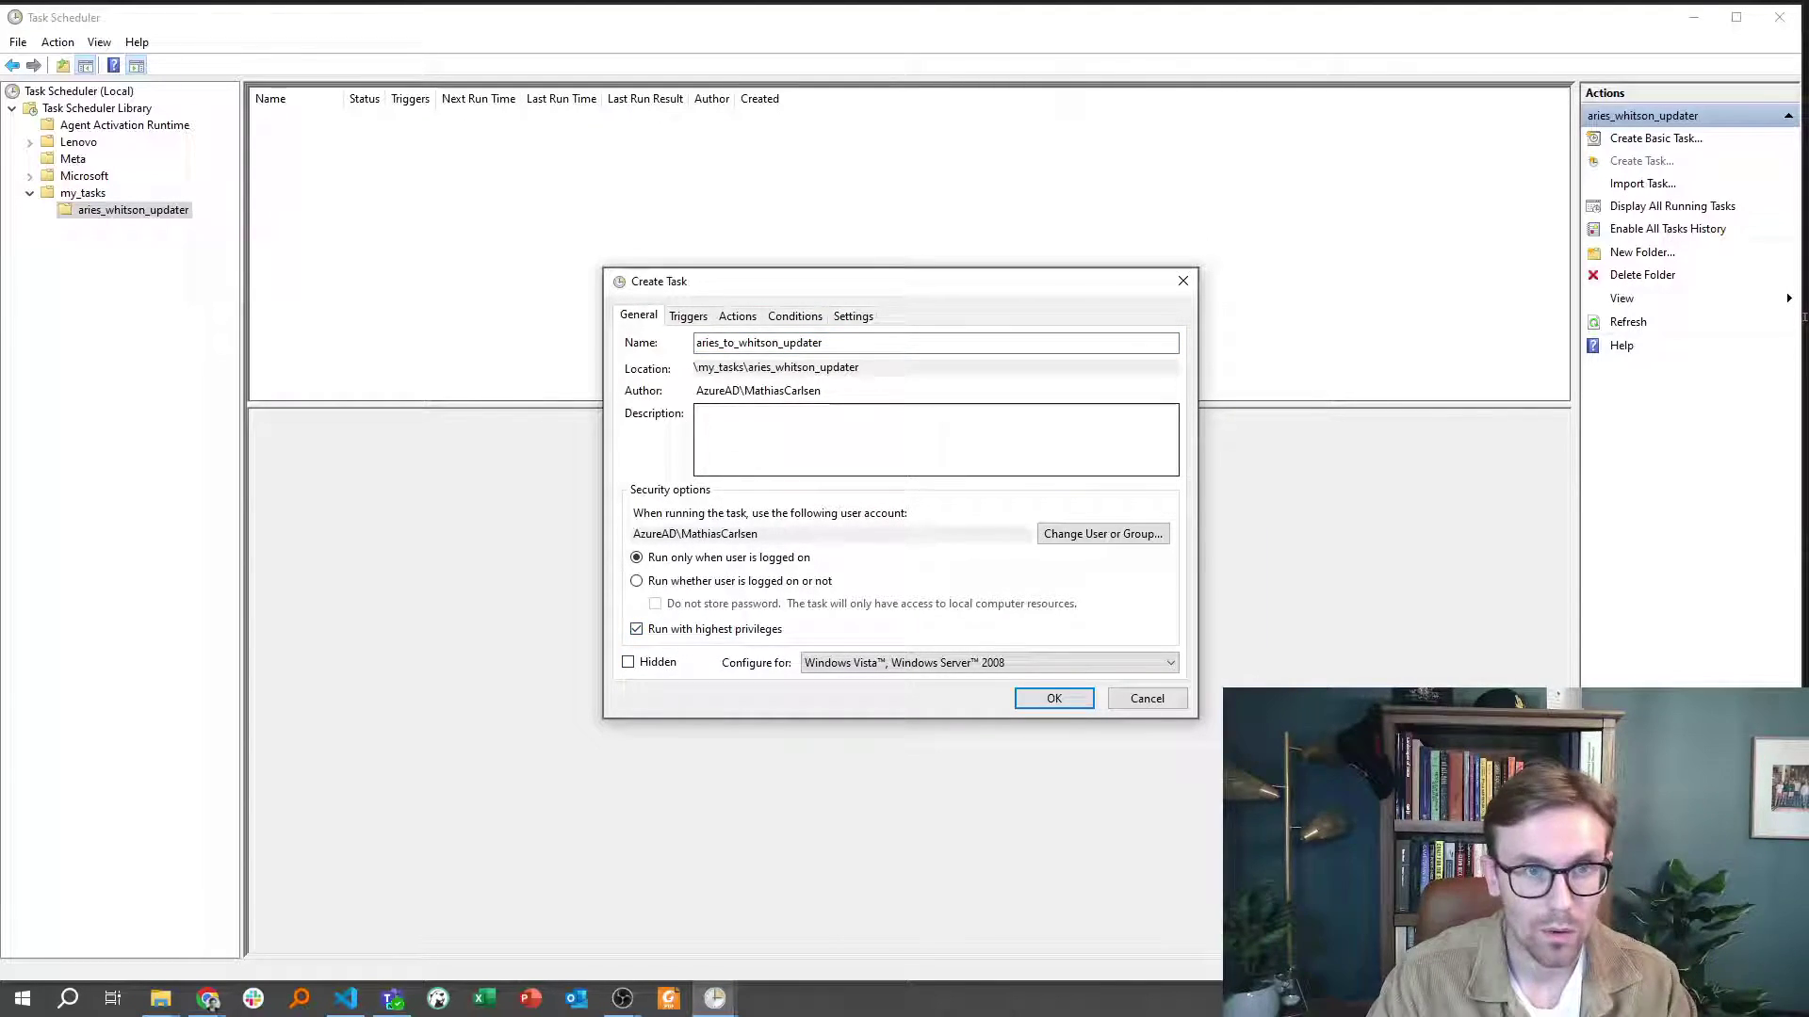
left_click(696, 326)
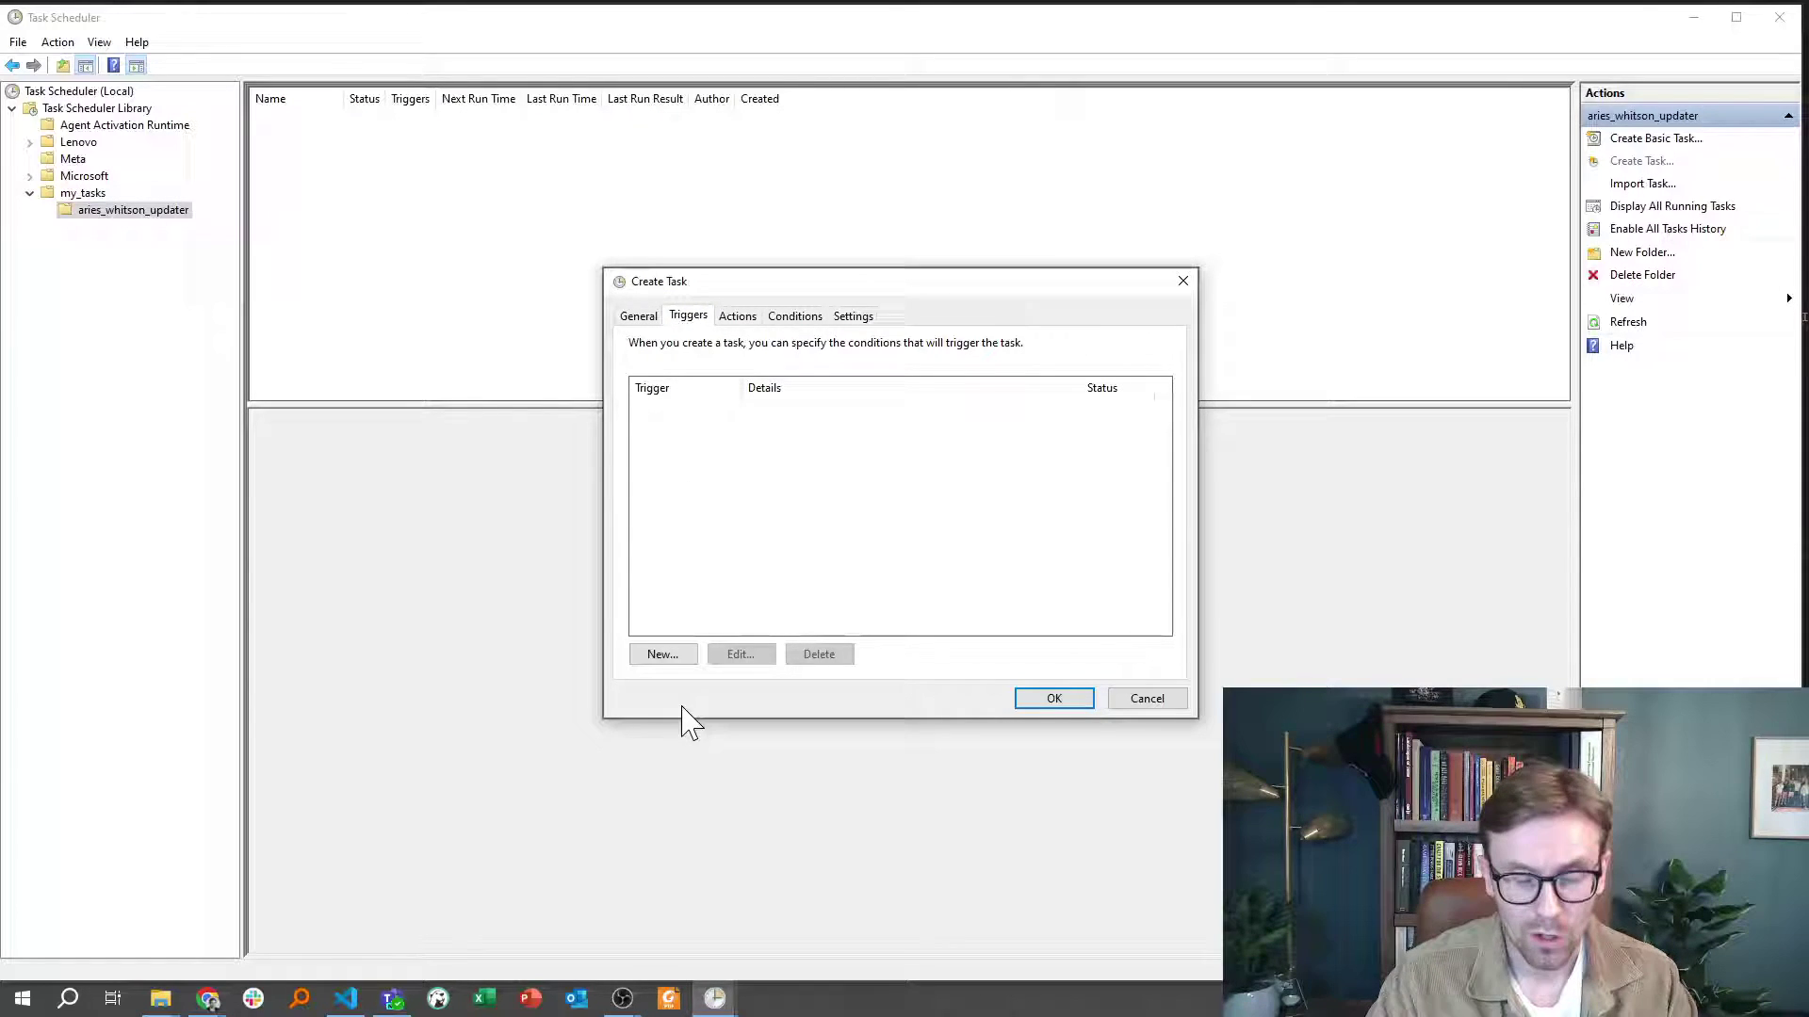
Step: Add a Daily trigger at 5:12 PM and reopen it to confirm its settings
left_click(685, 659)
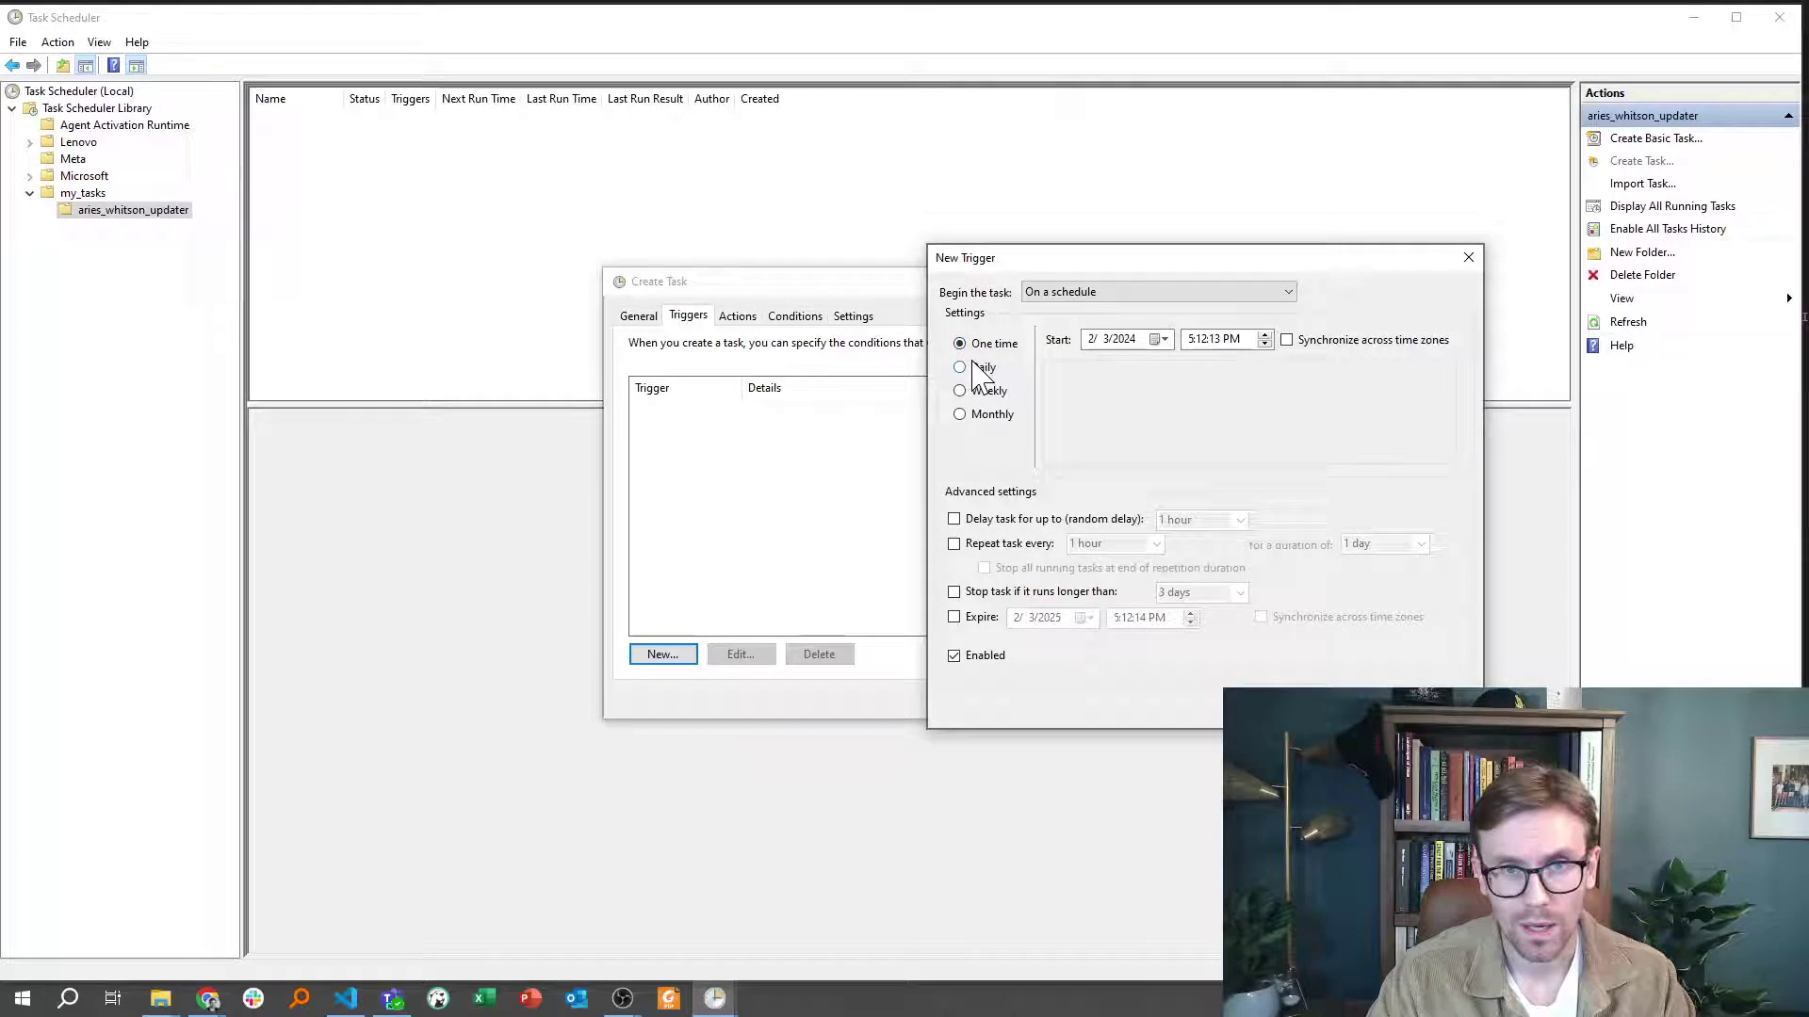
left_click(961, 367)
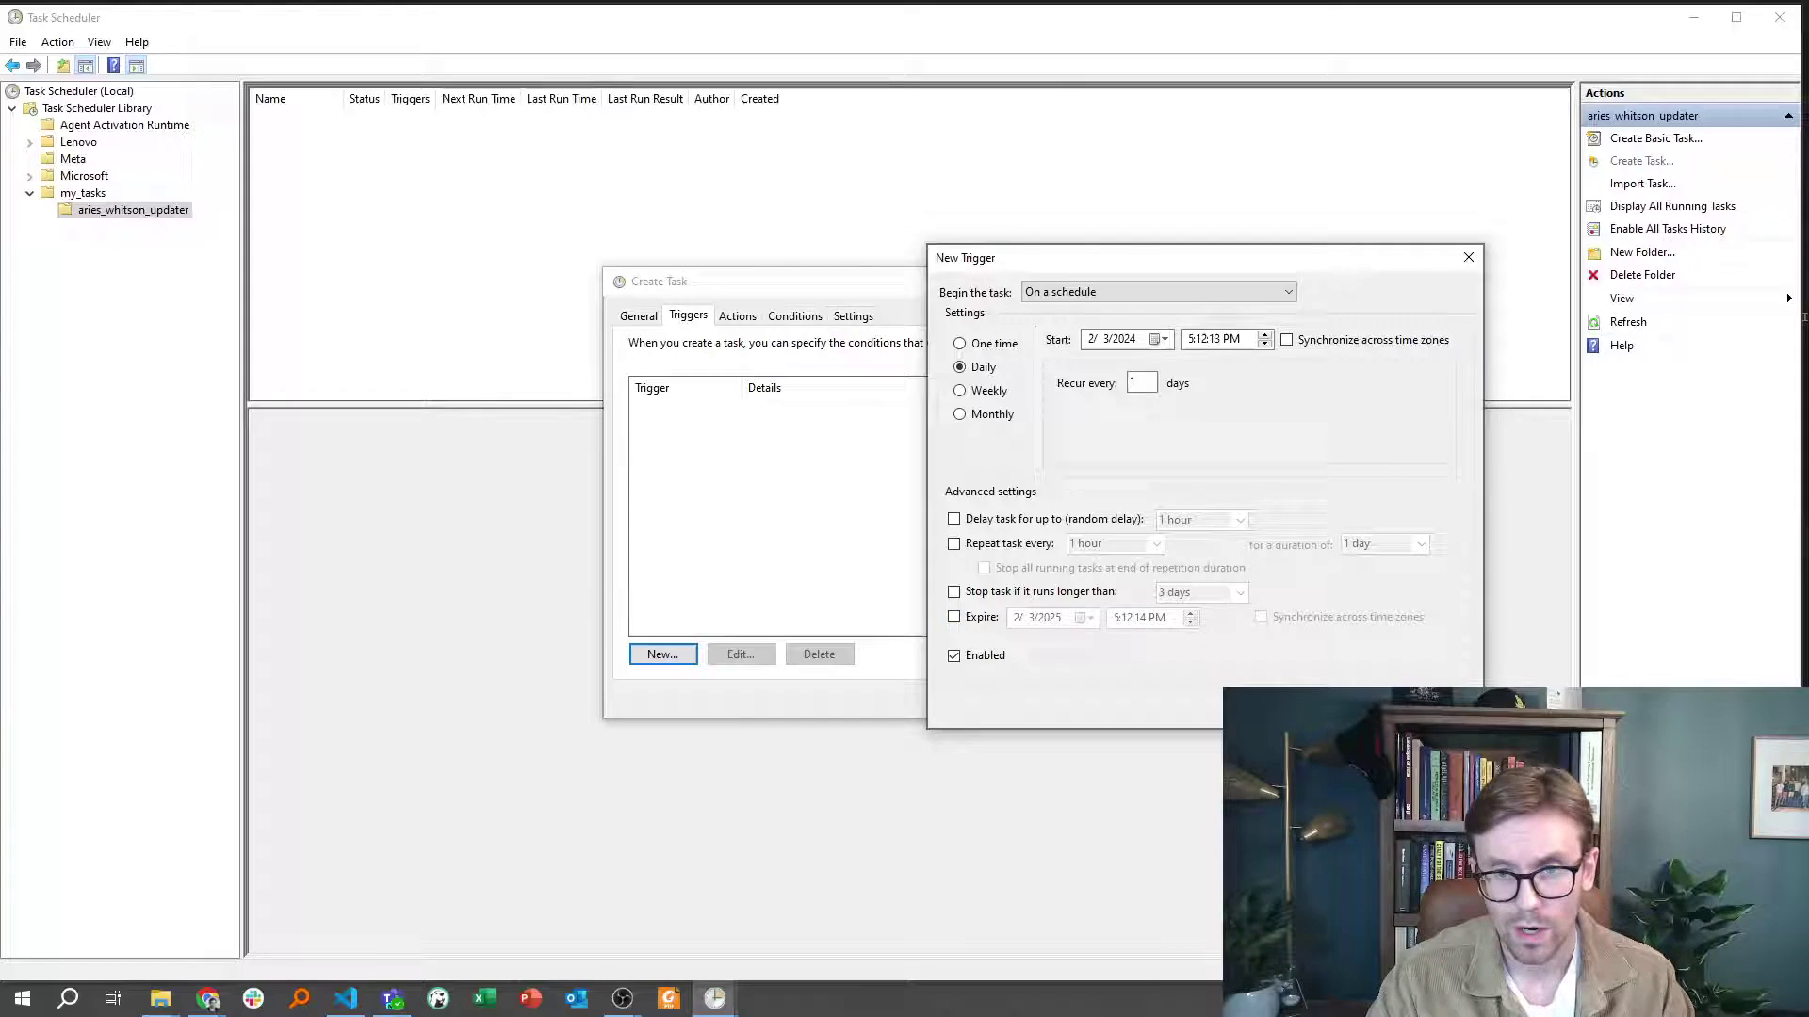
left_click(1355, 703)
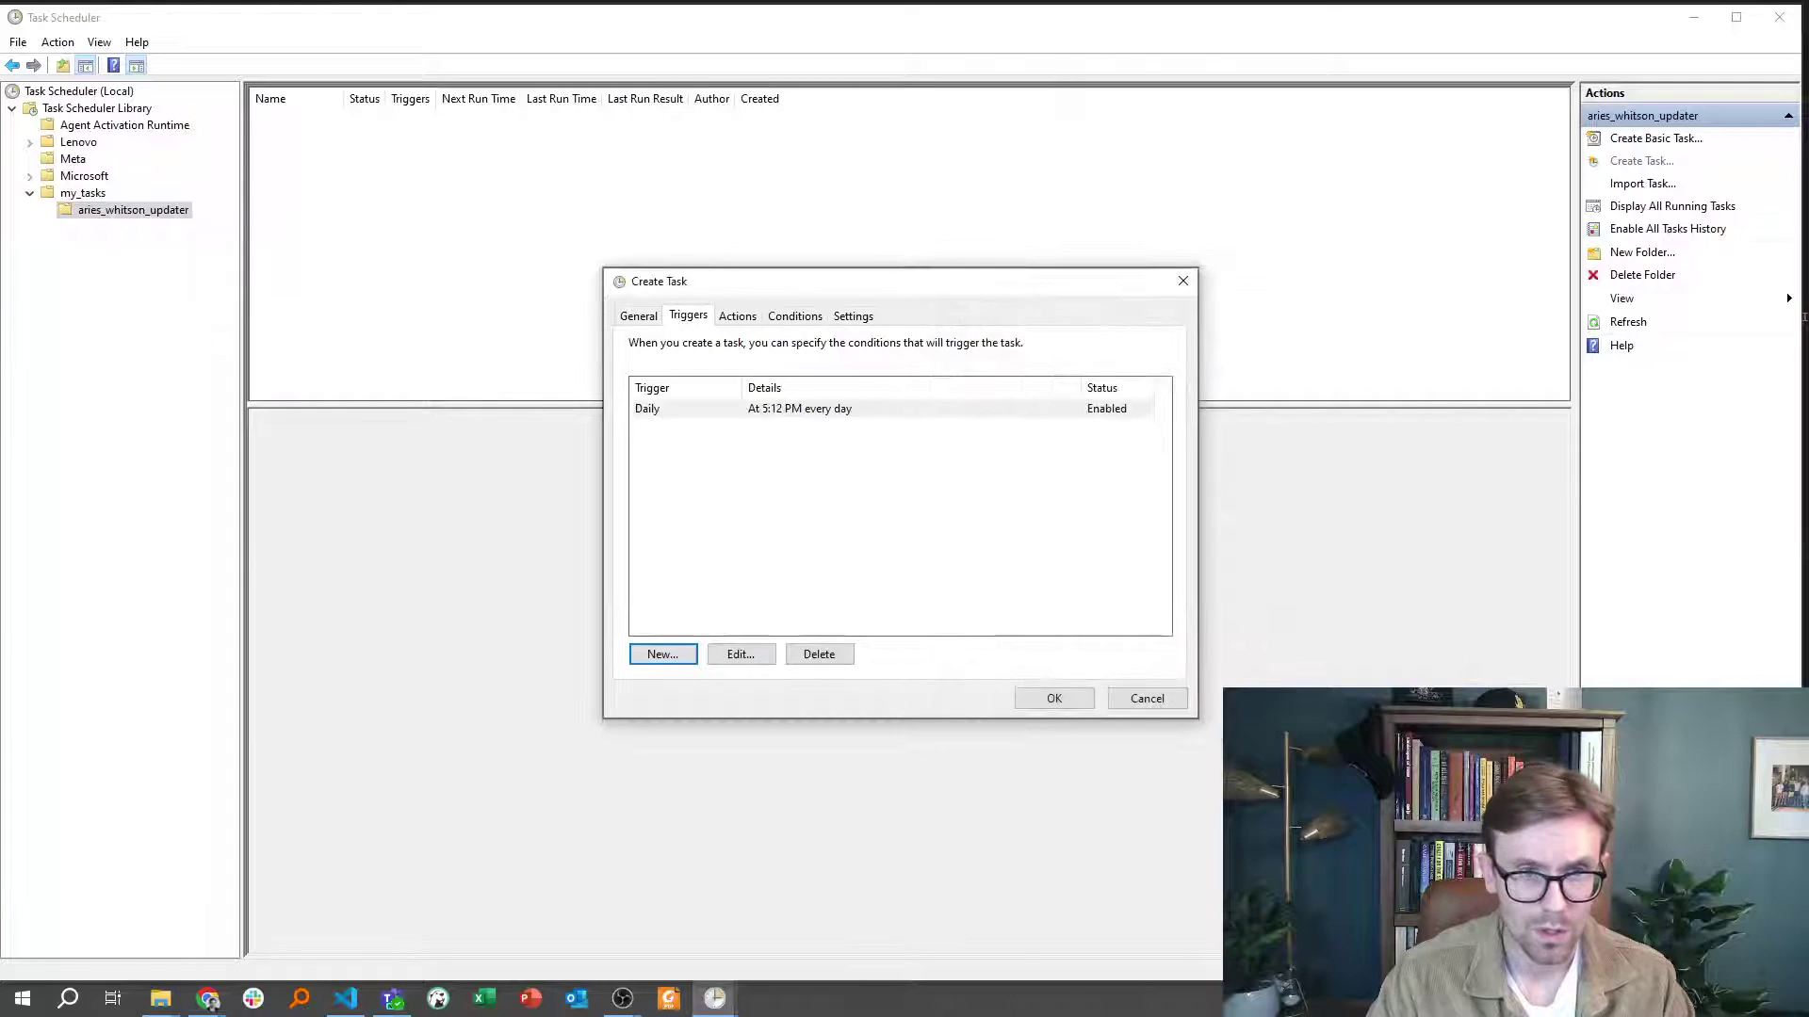
left_click(800, 416)
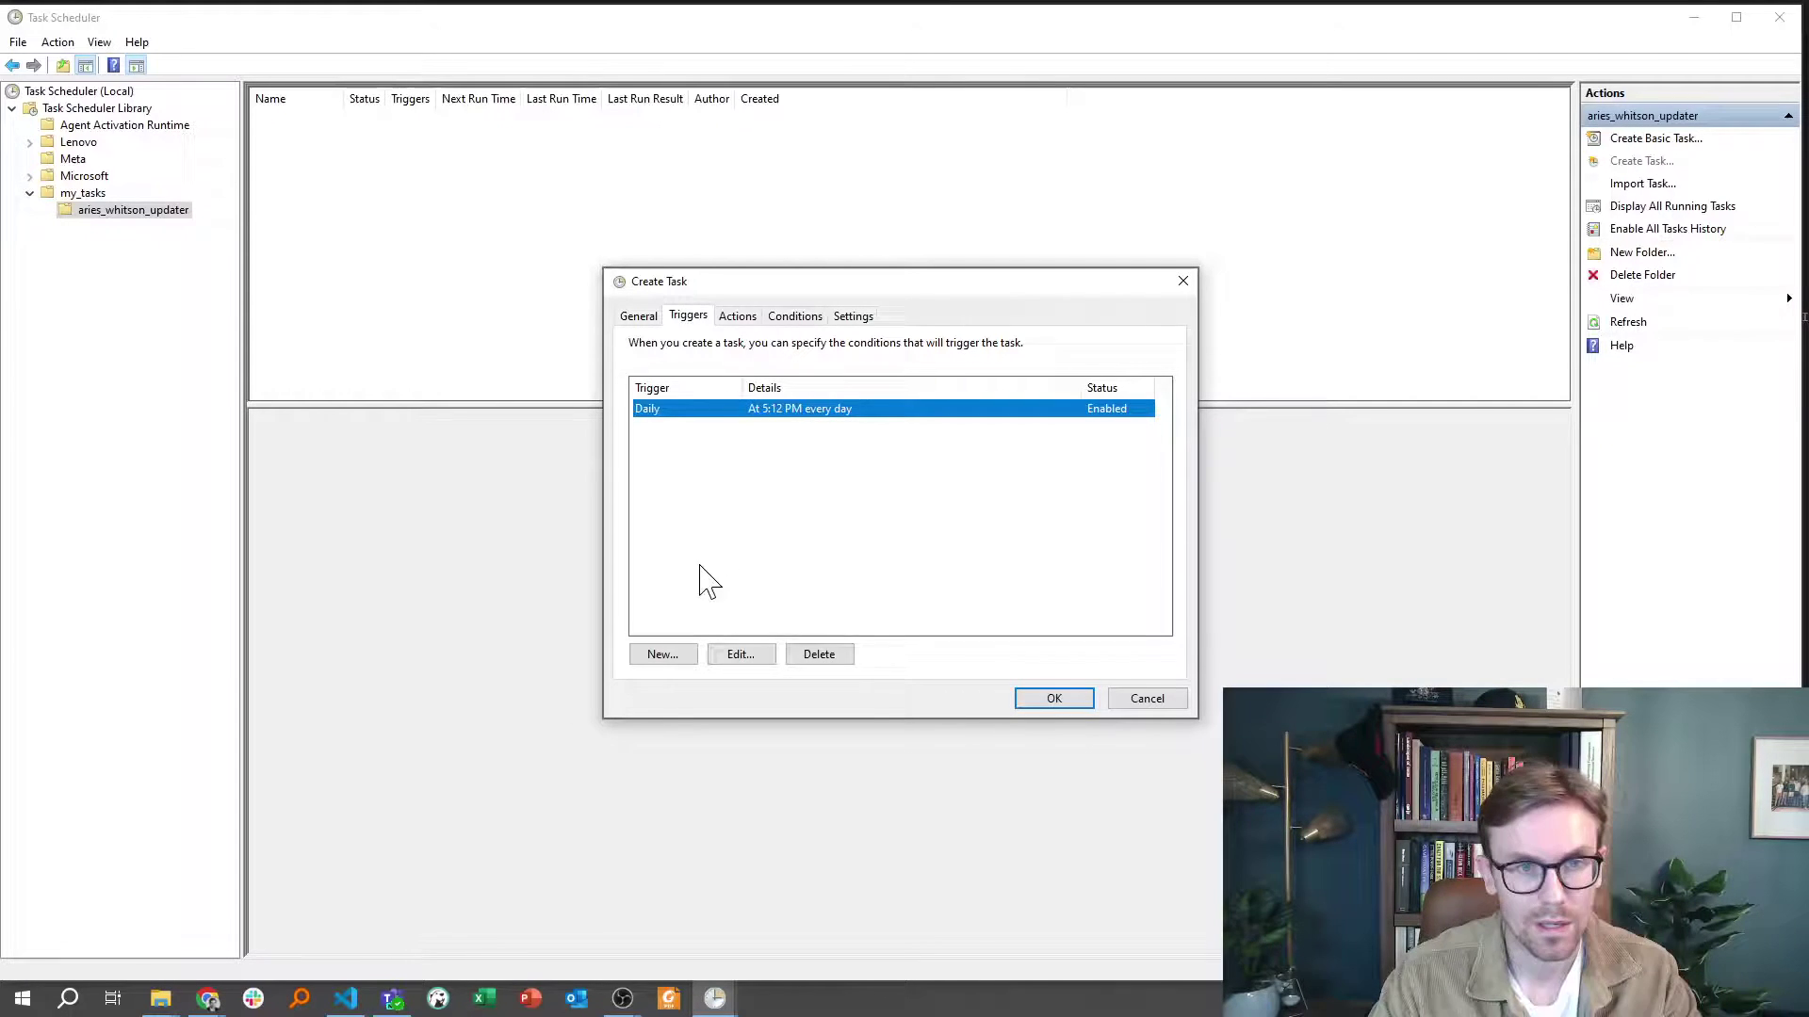
left_click(736, 659)
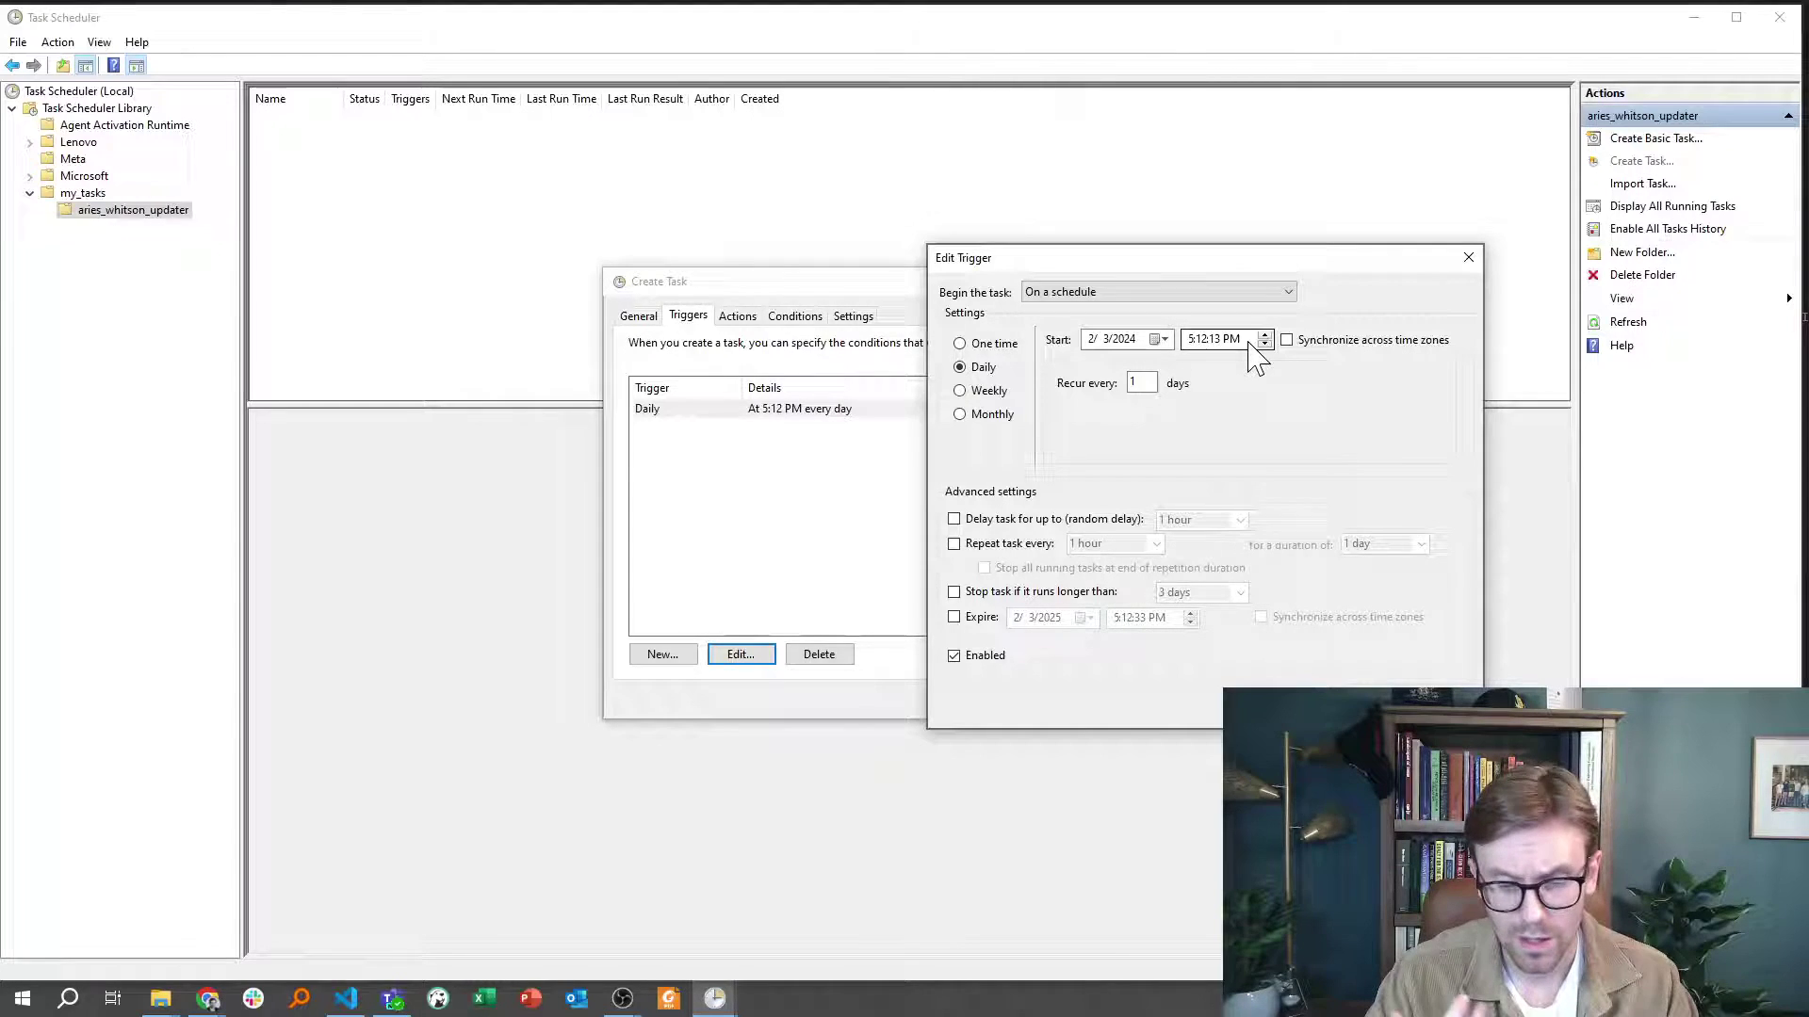
left_click(1468, 257)
left_click(740, 317)
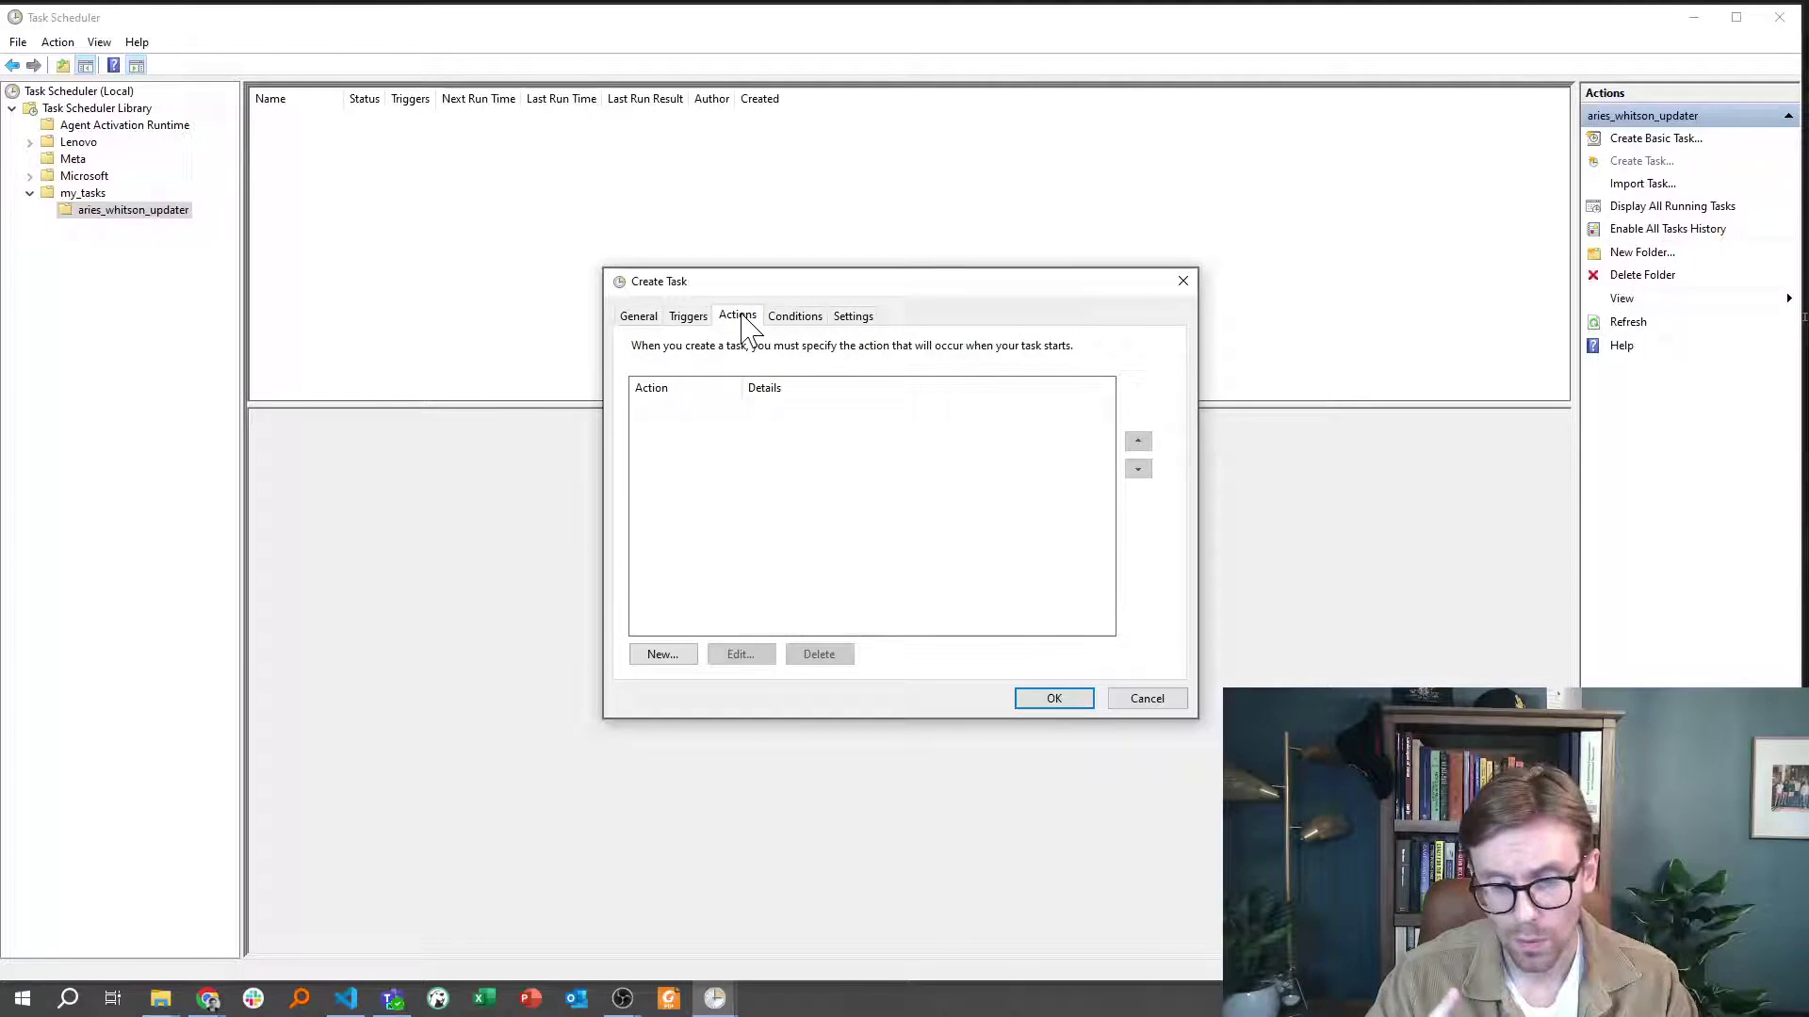
Step: Begin a new Start a program action, then check VS Code's Python interpreter list
left_click(659, 656)
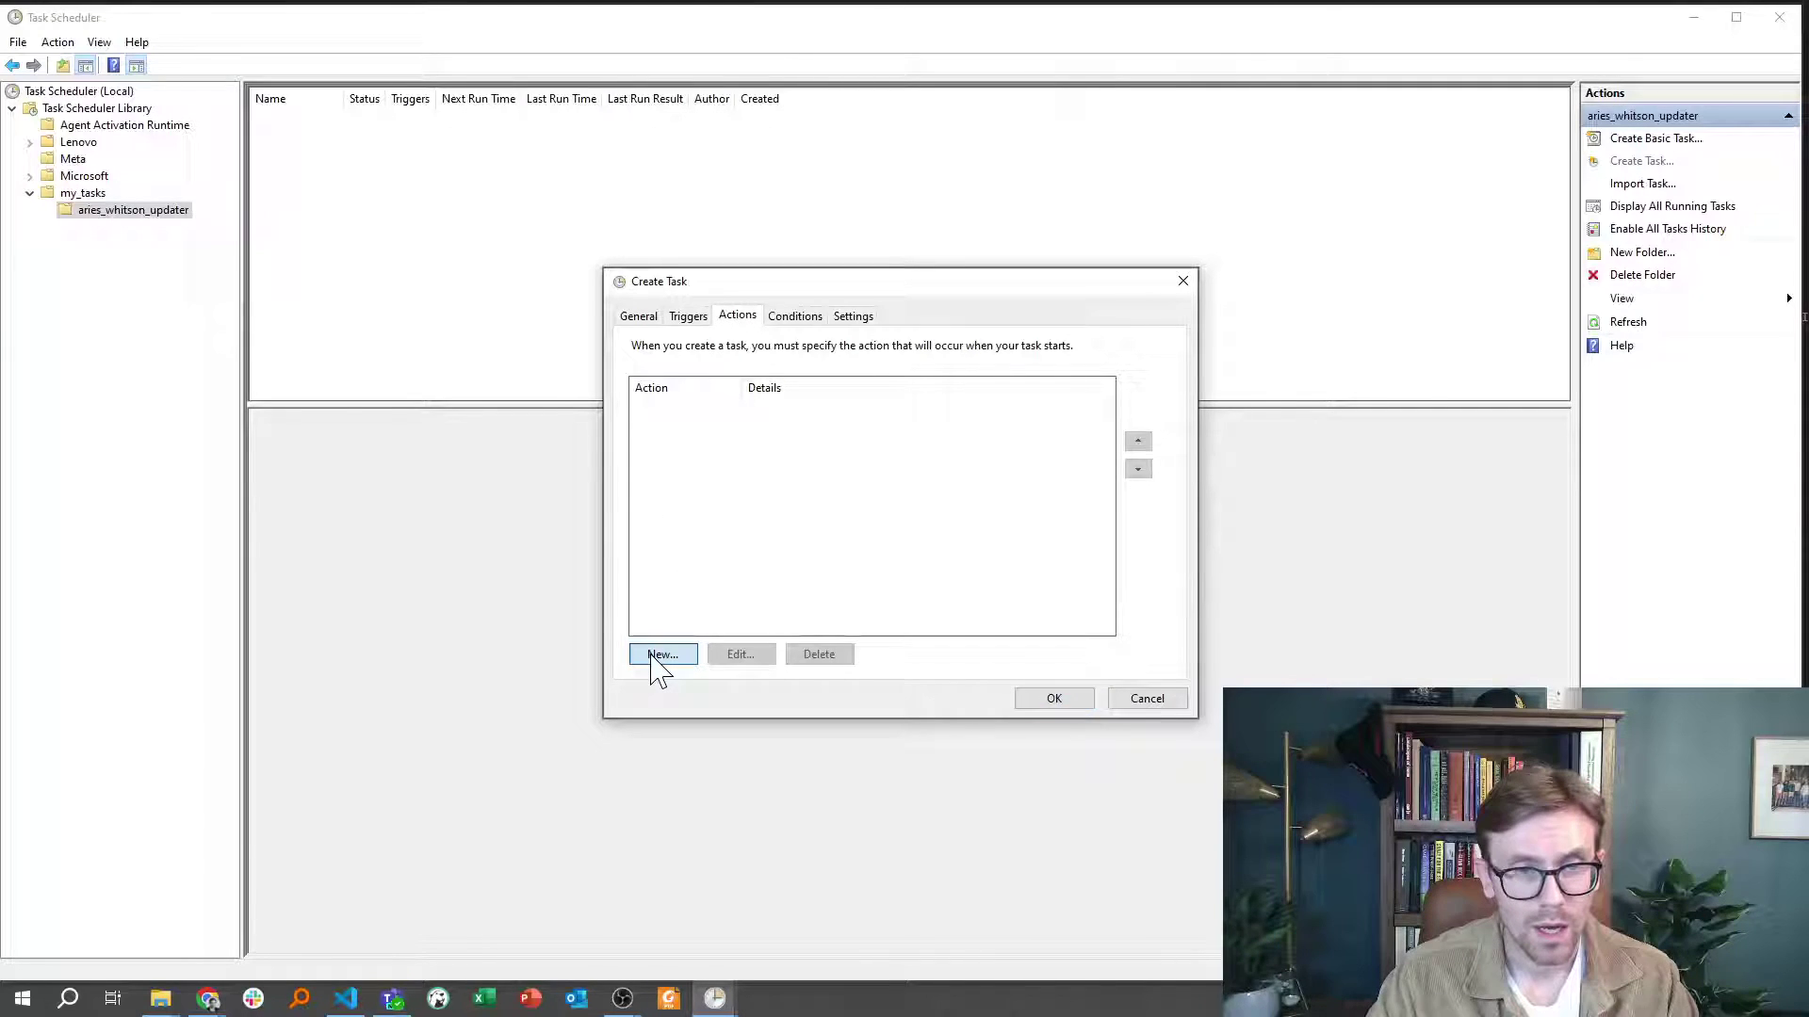
left_click(1150, 408)
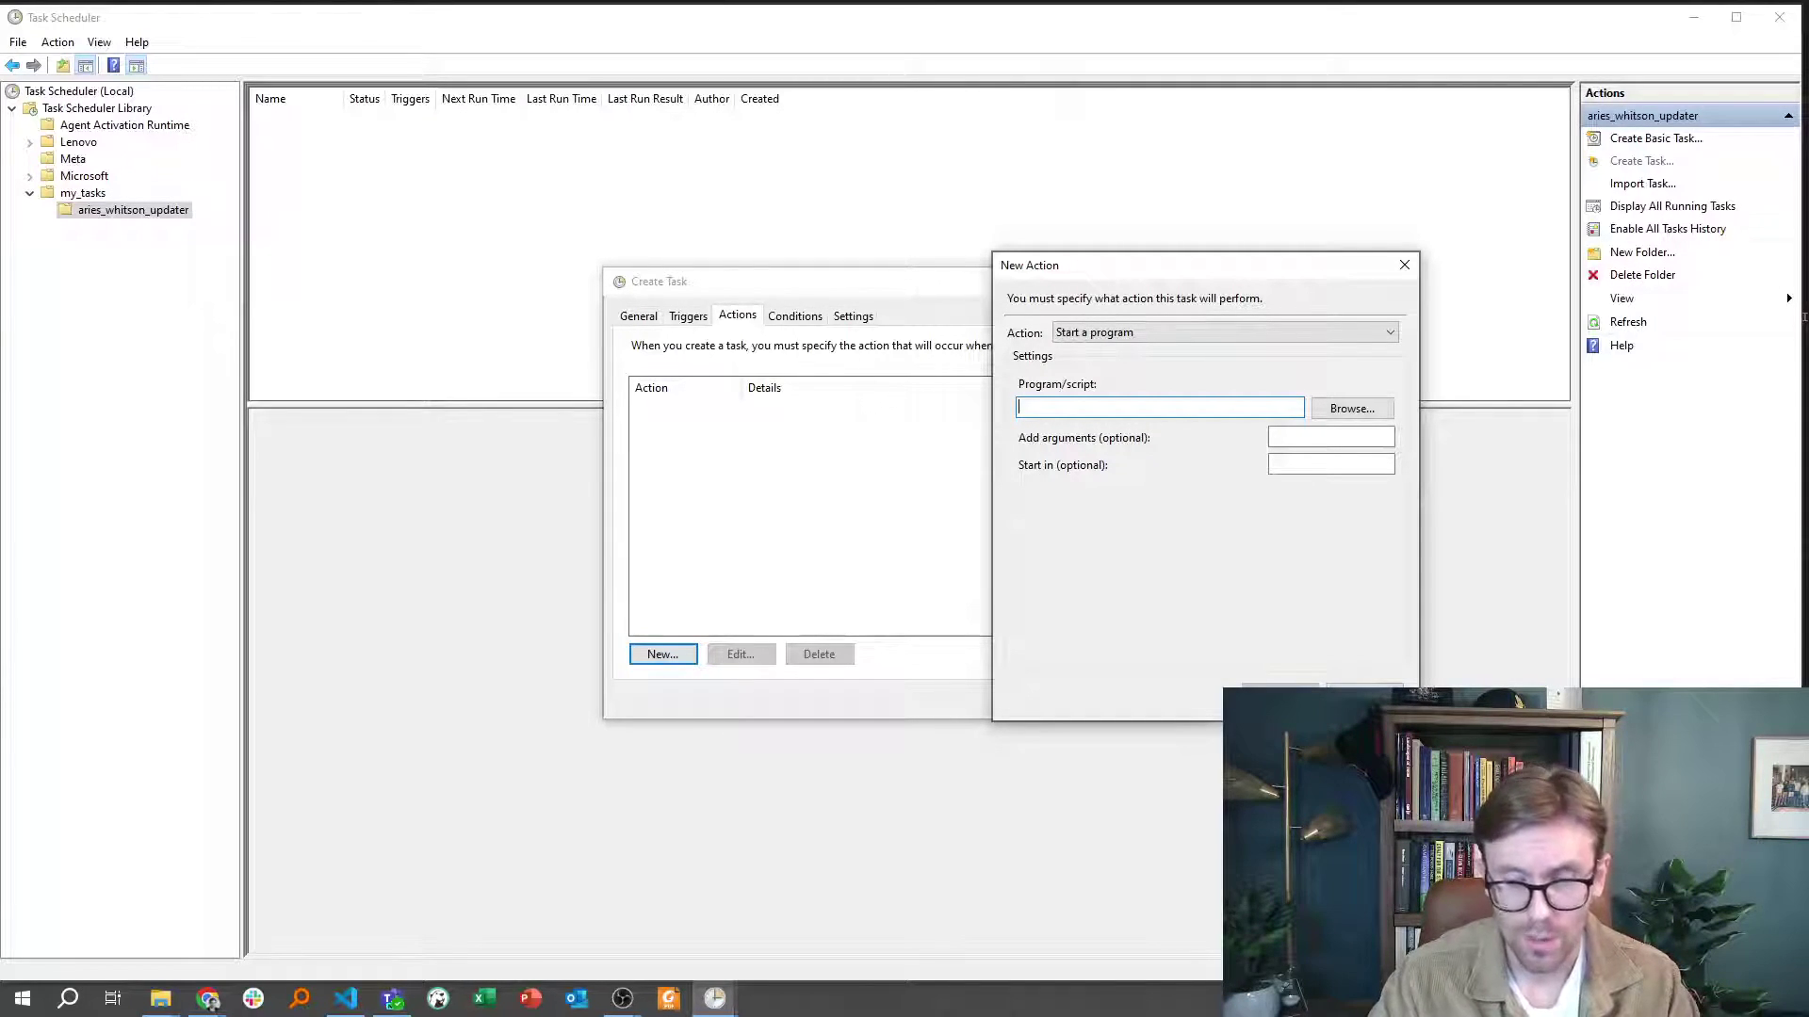
key("alt+Tab")
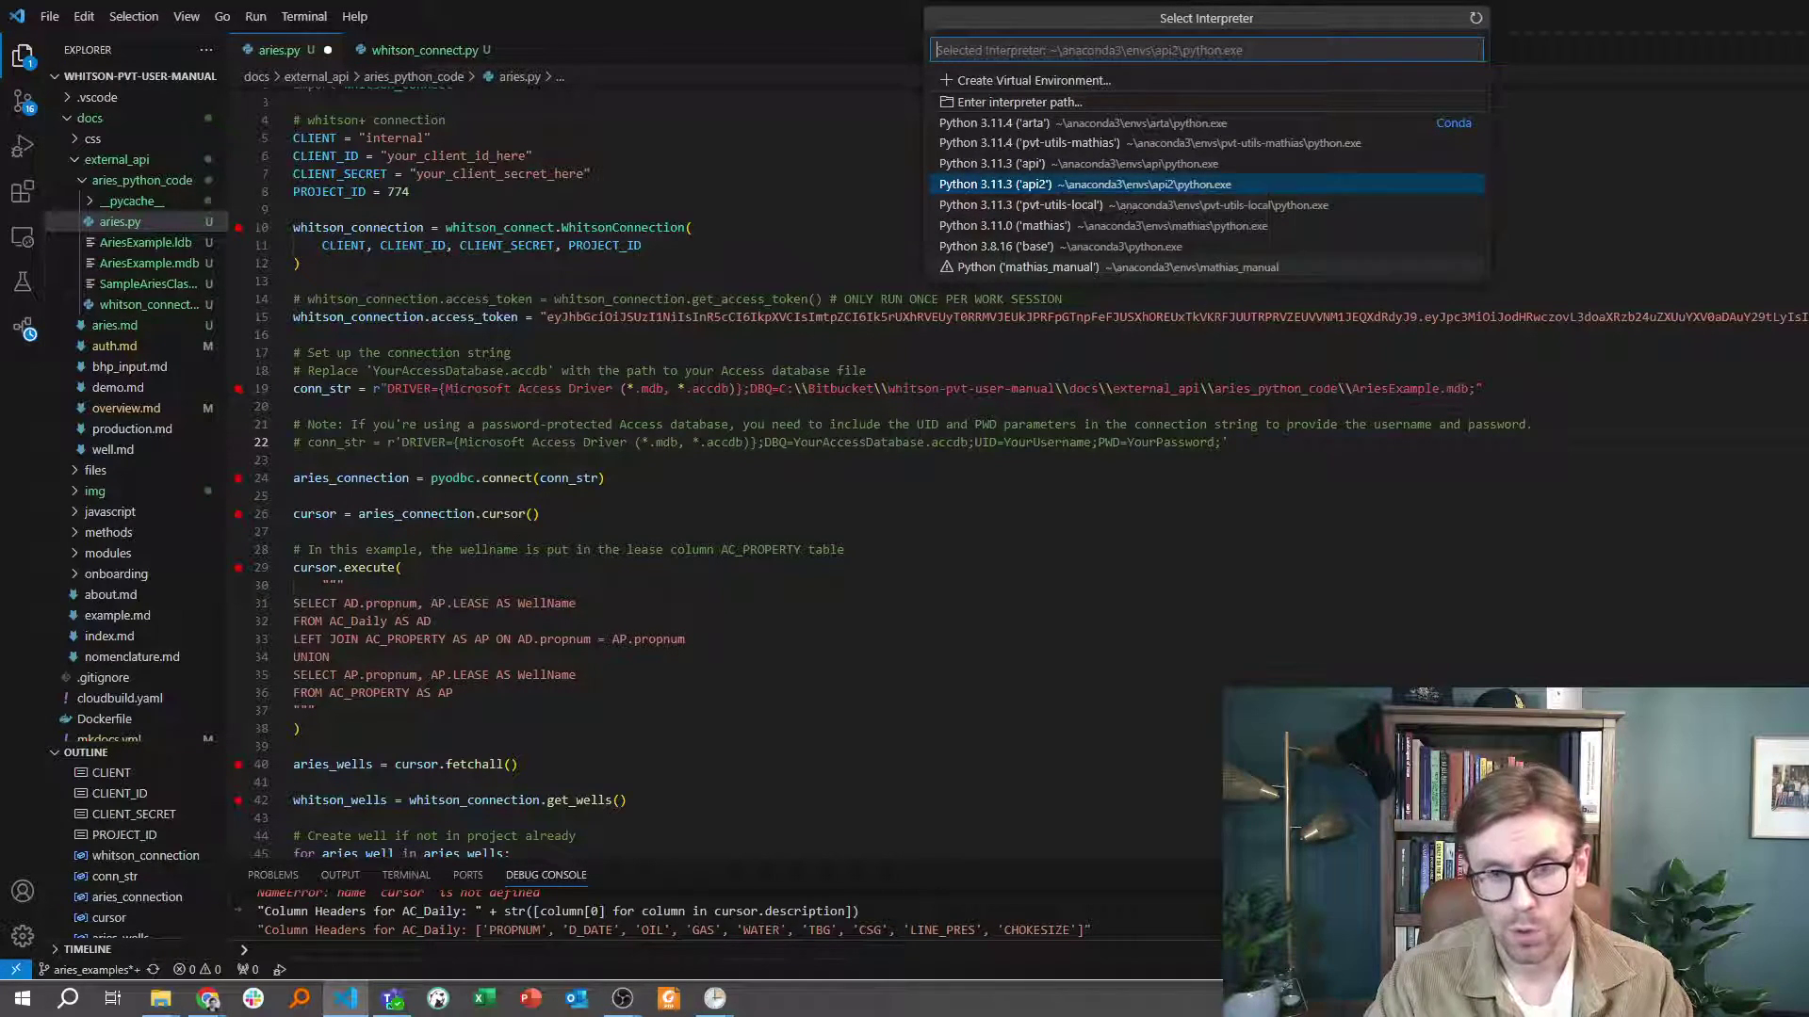
Step: Close VS Code's interpreter list after noting the api2 environment's python.exe path
left_click(294, 532)
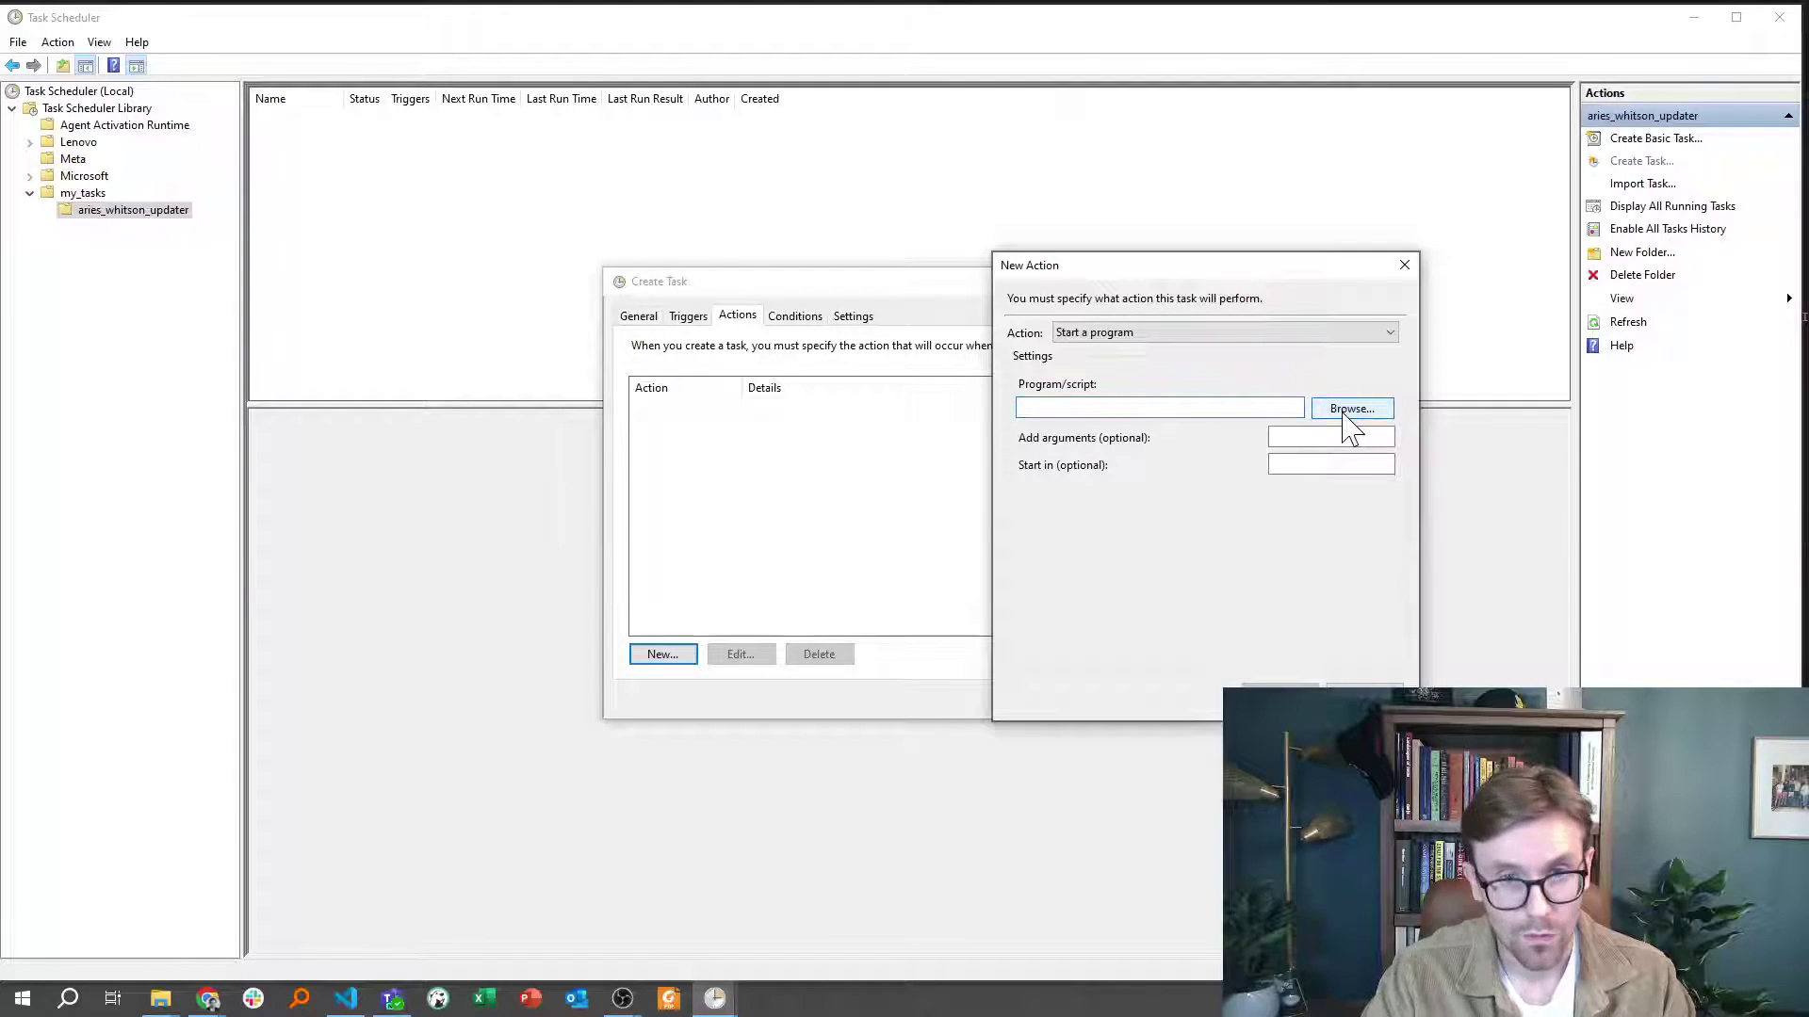
Step: Set the action's program to anaconda3\envs\api2\python.exe
left_click(1344, 413)
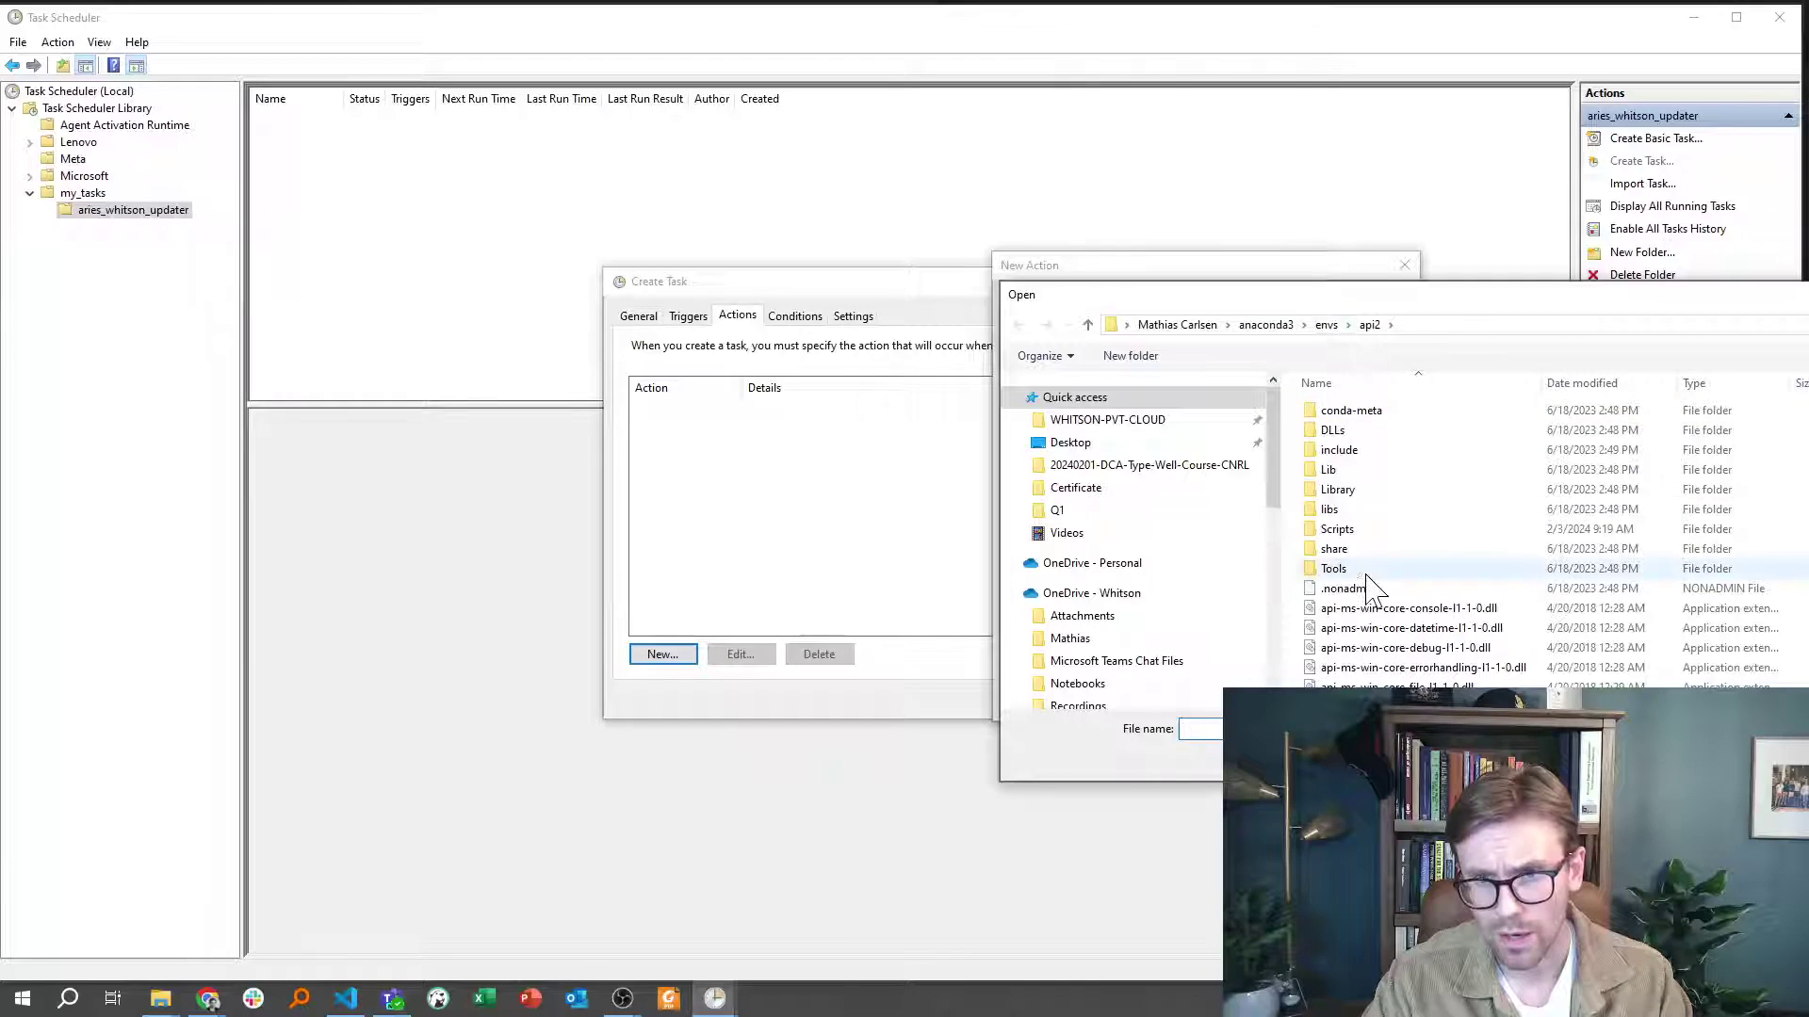
scroll(1369, 588, "down", 15)
scroll(1368, 589, "up", 1)
left_click(1343, 504)
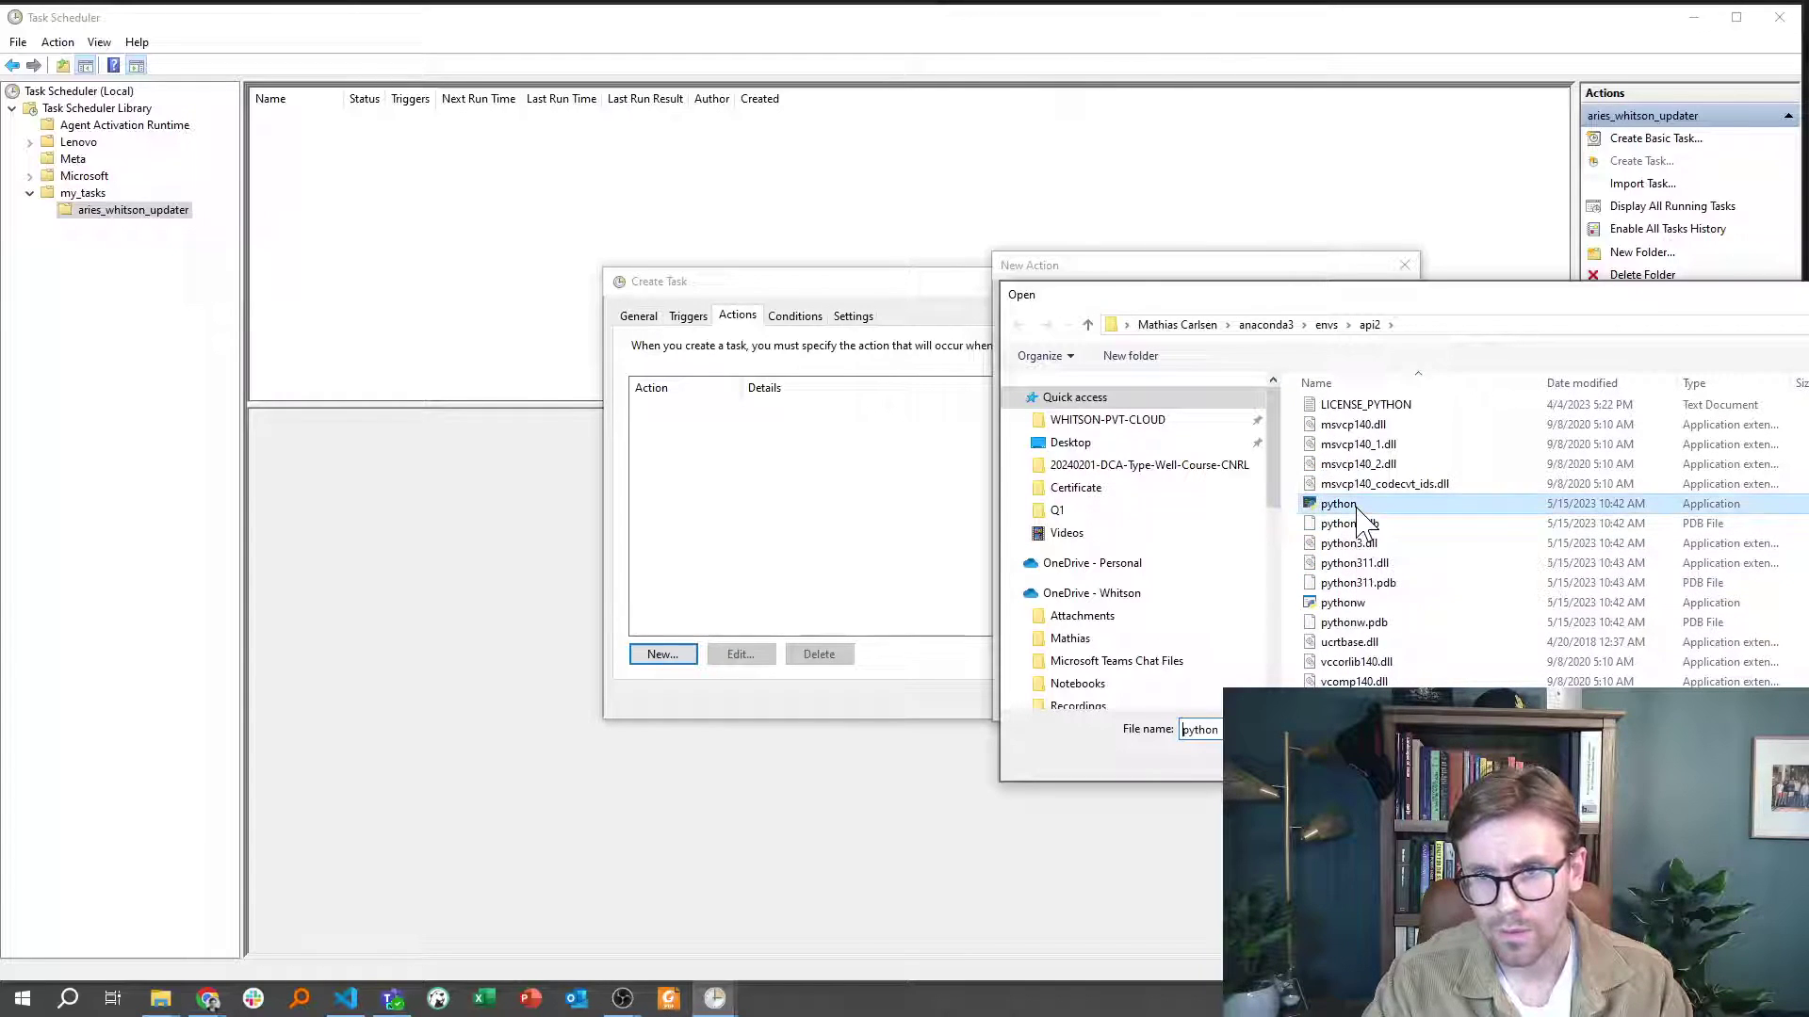
double_click(1345, 504)
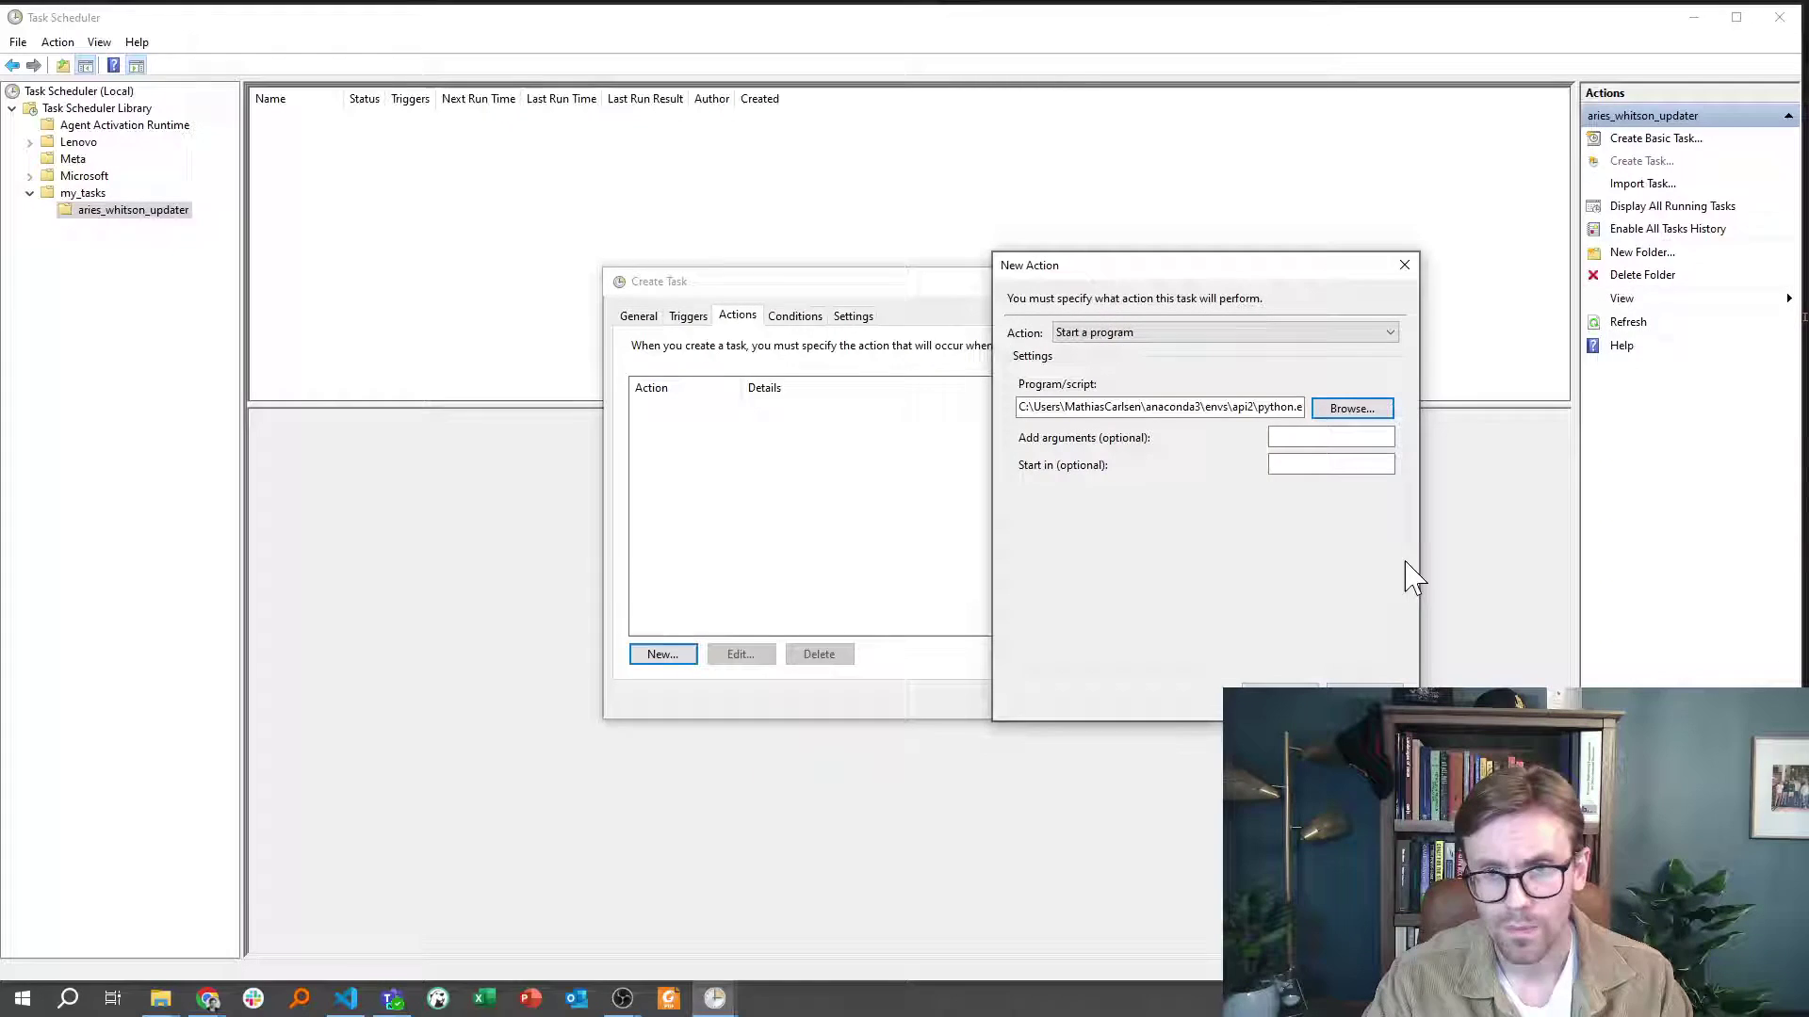
Step: Enter aries.py as the argument and copy aries.py's full path from VS Code
left_click(1356, 437)
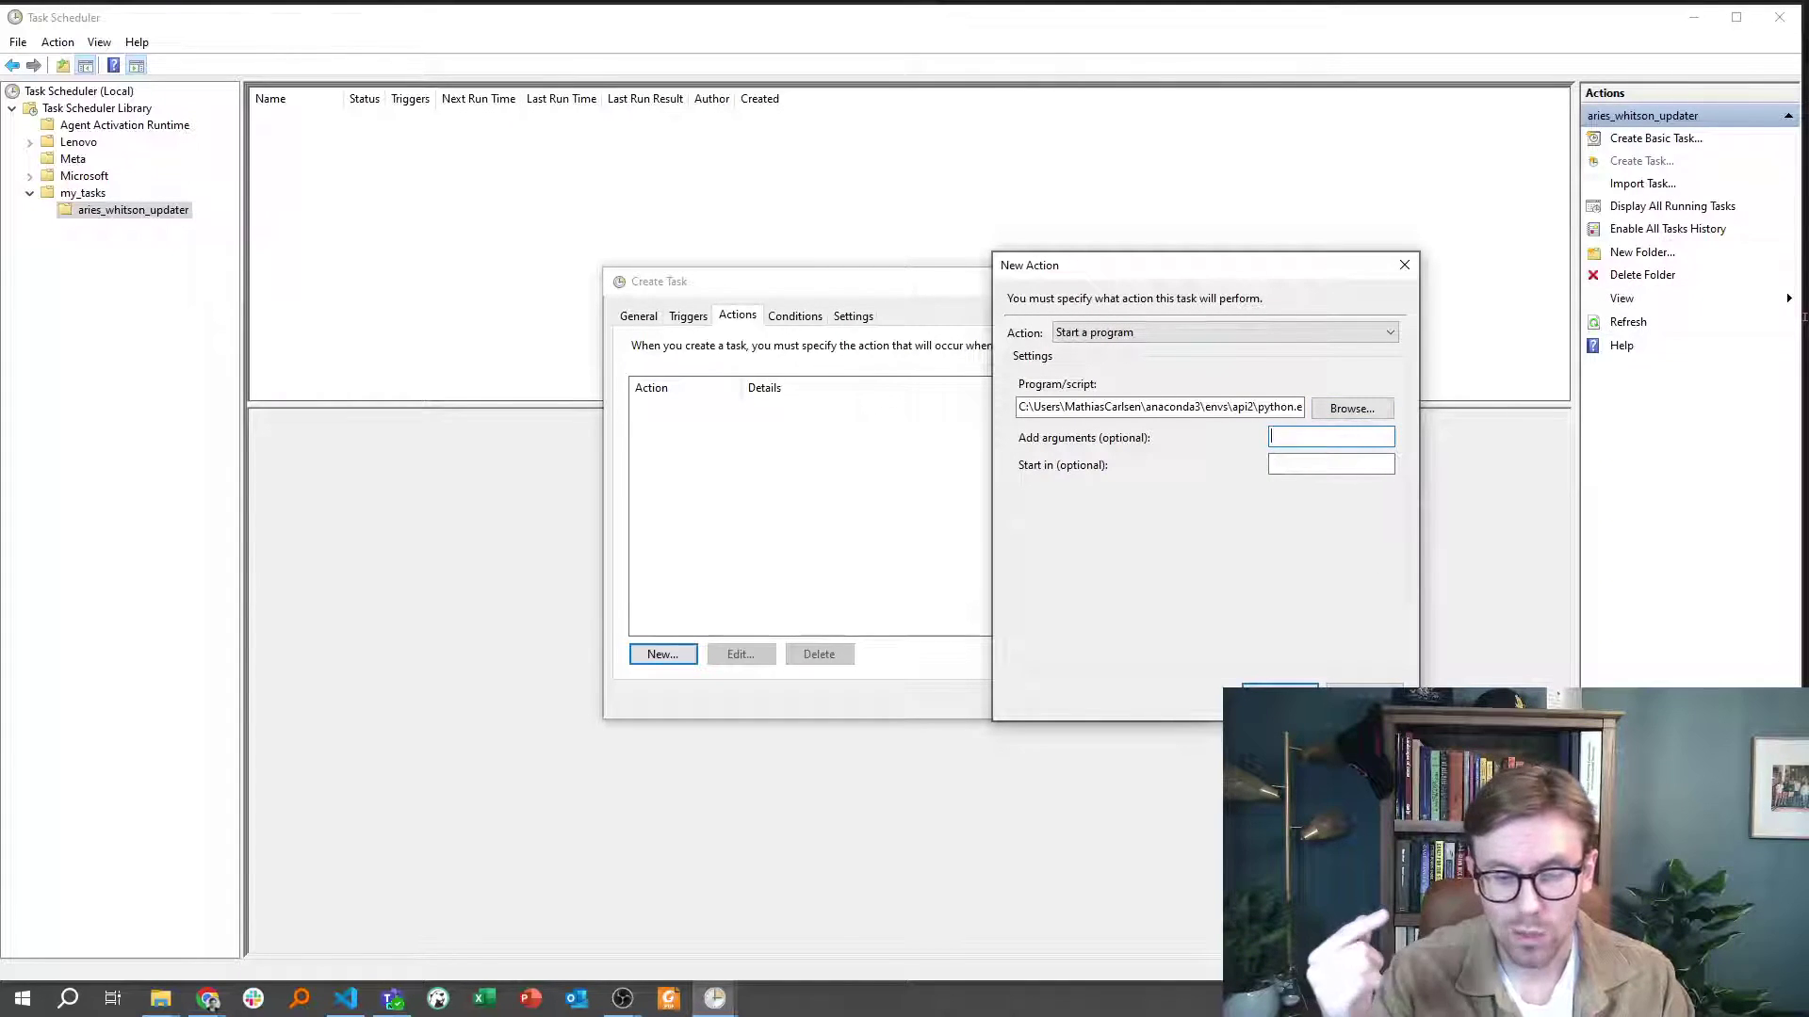
type("aries.py")
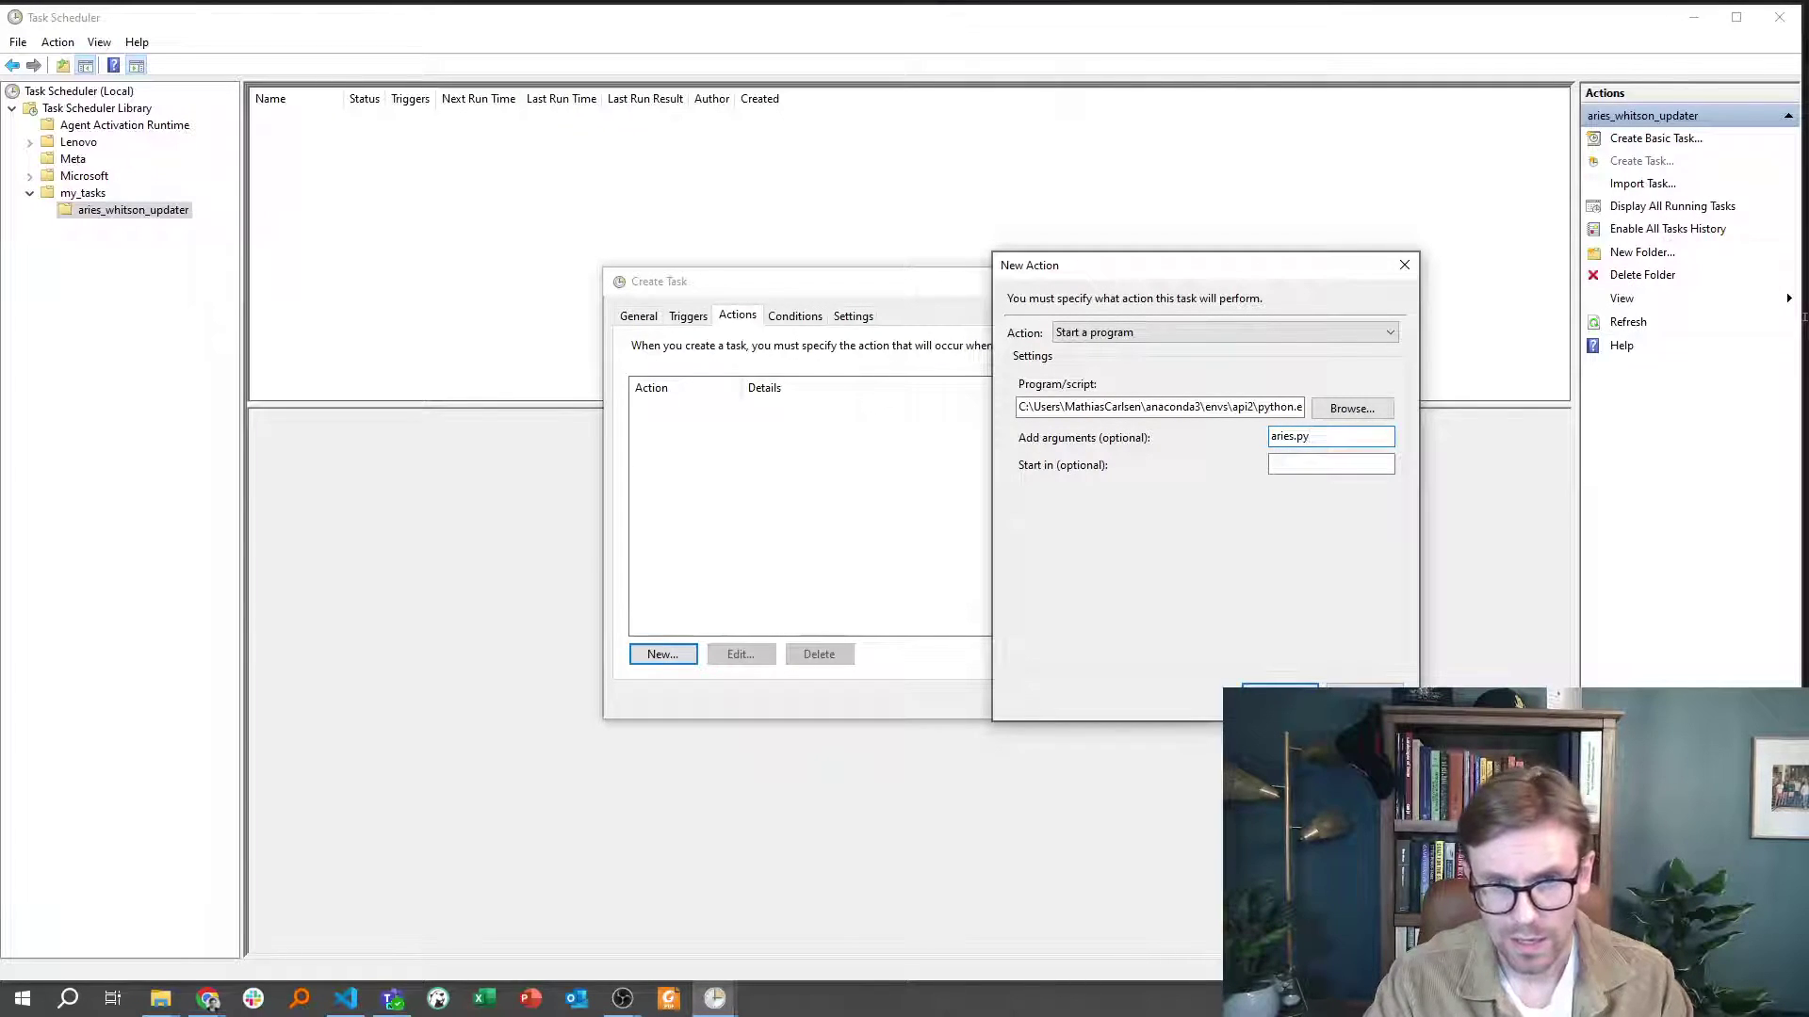
key("Tab")
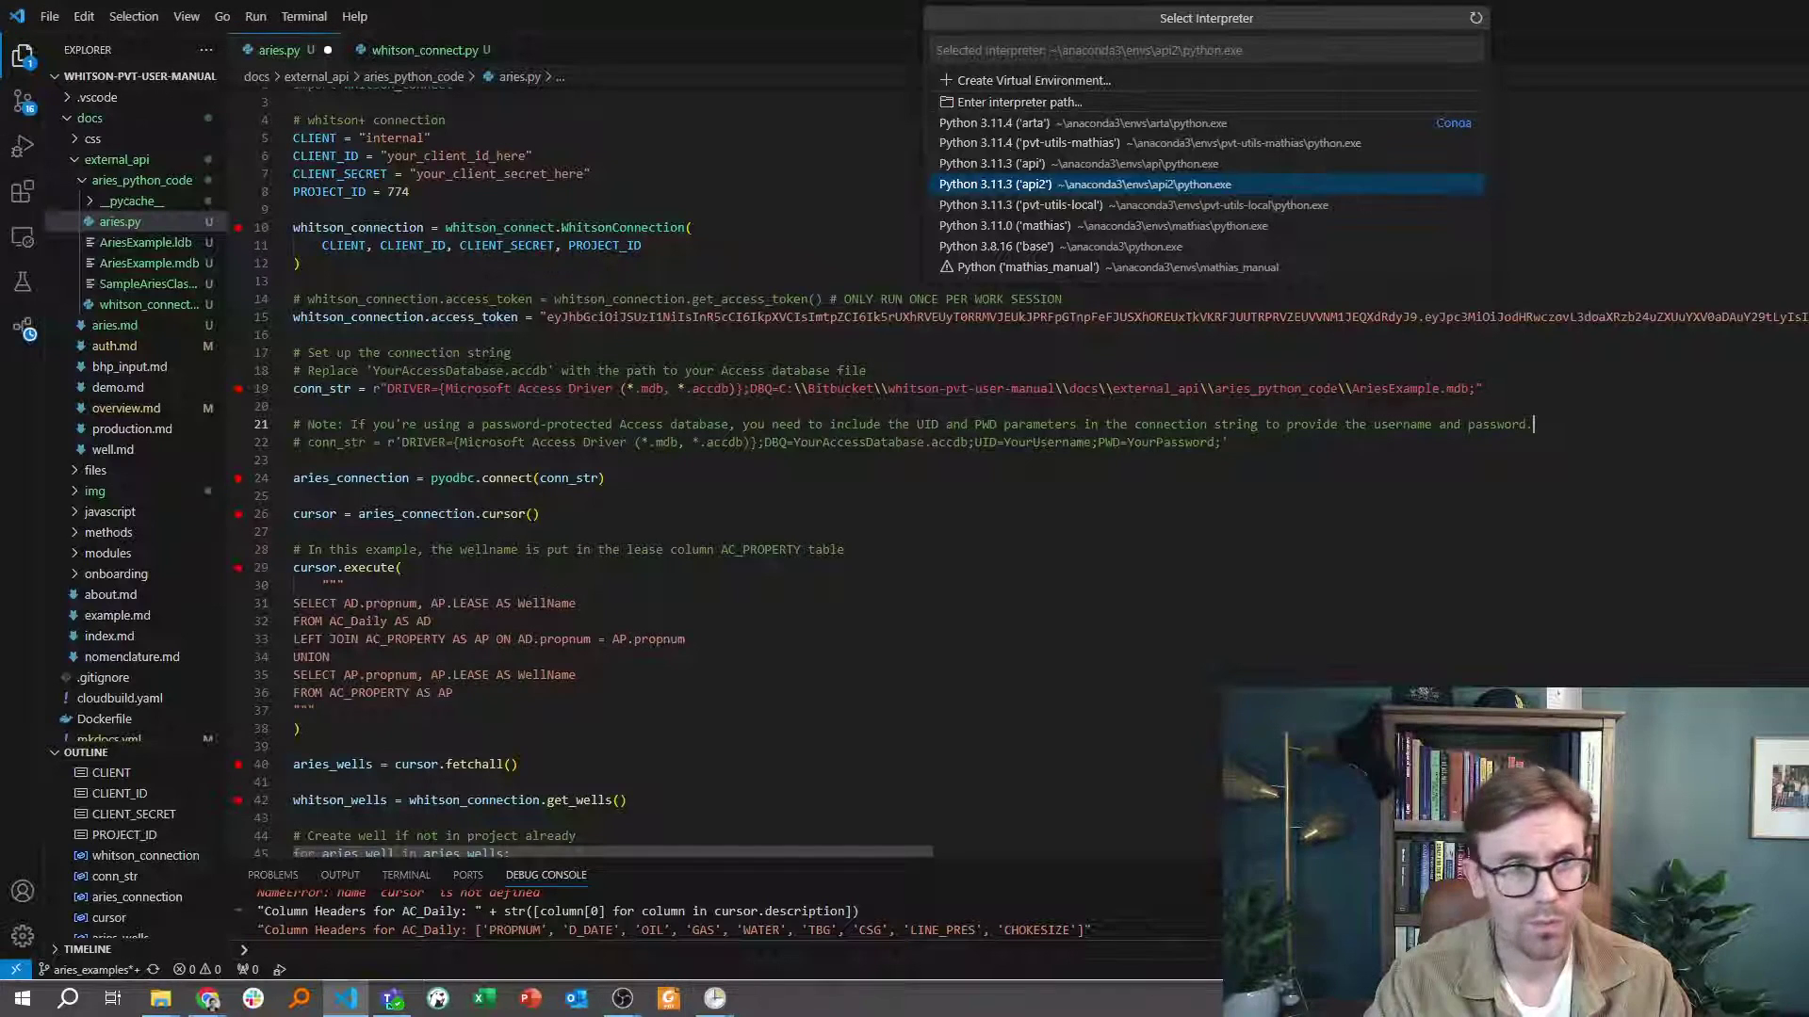
right_click(127, 230)
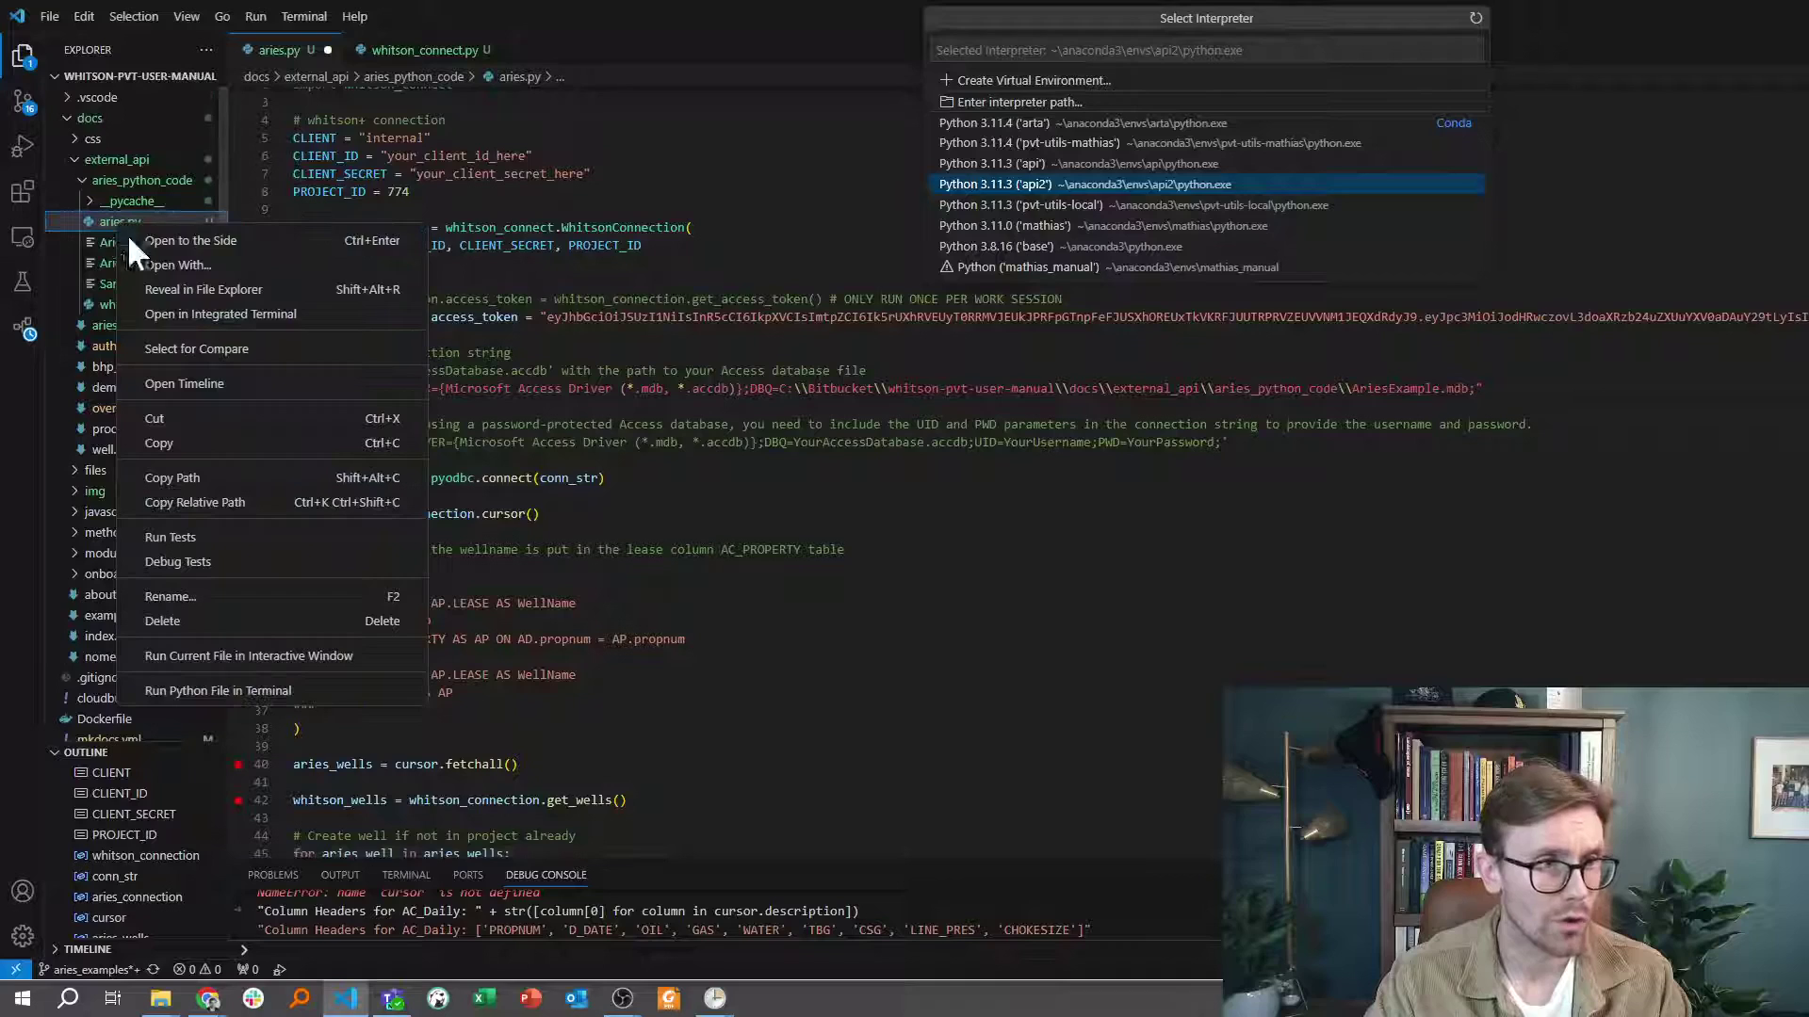
left_click(192, 477)
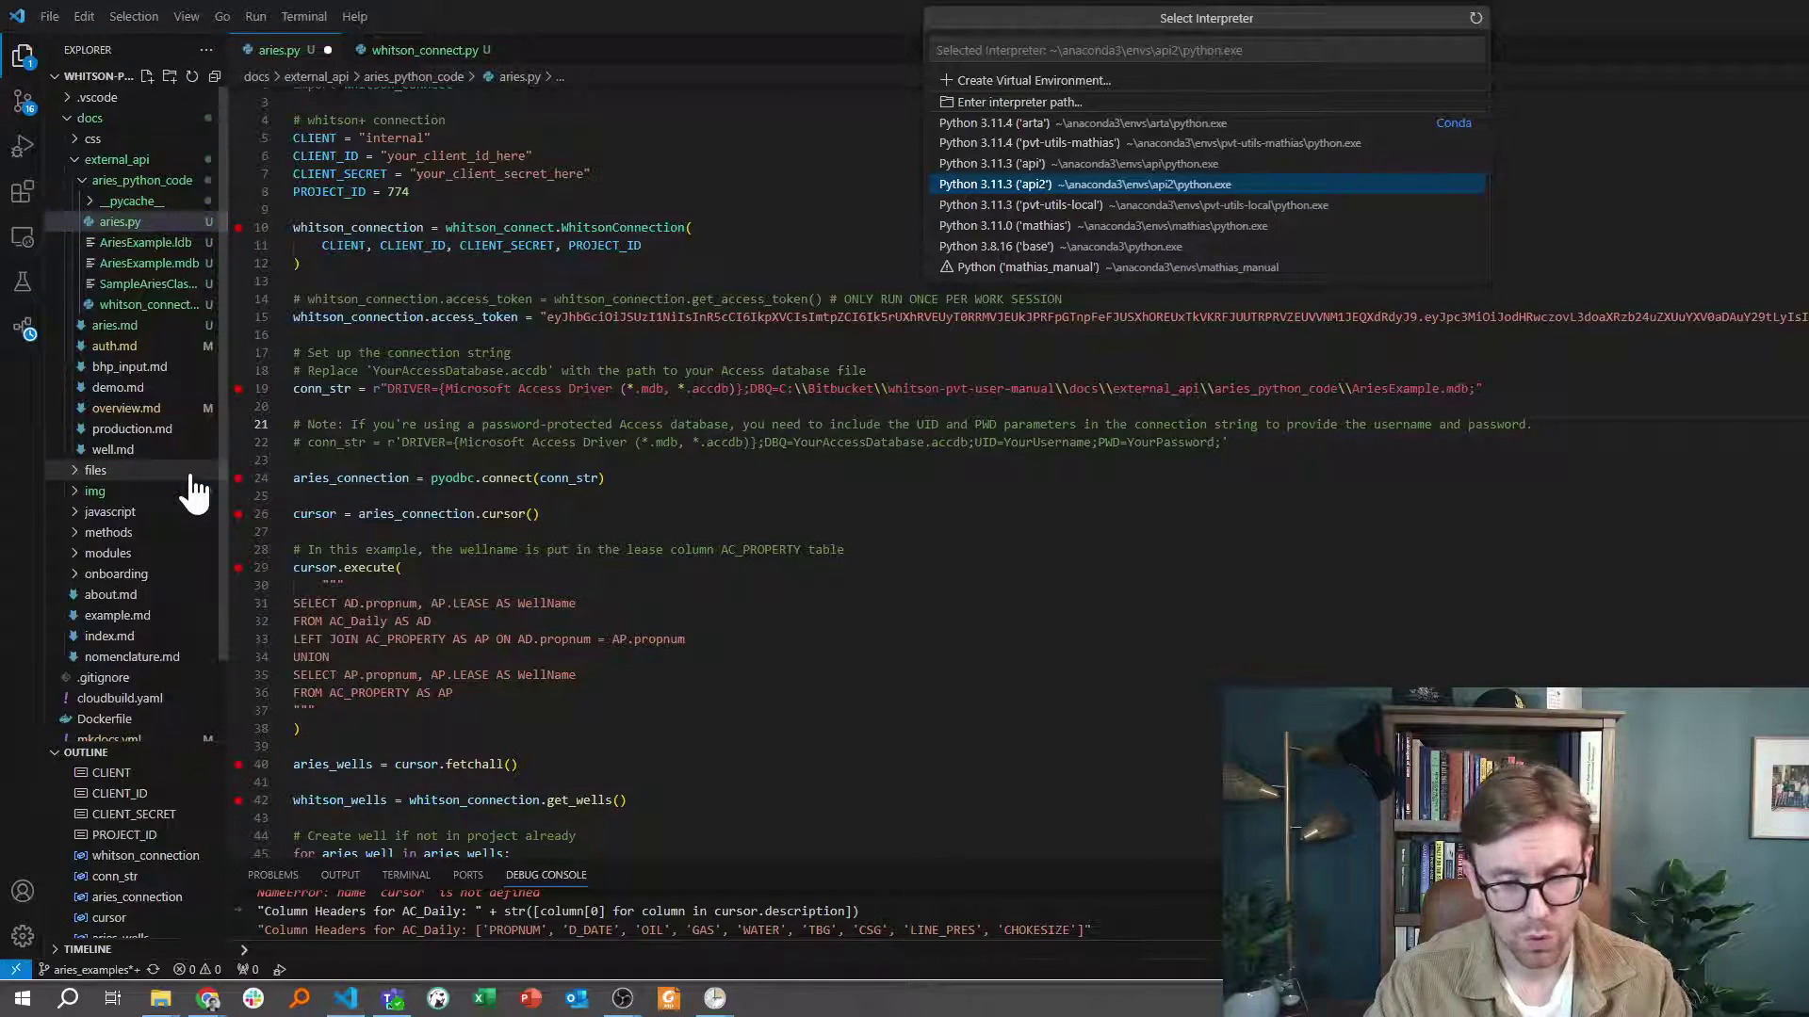
Step: Paste the aries.py path into Start in, trimming it to the aries_python_code folder
key("alt+Tab")
key("ctrl+v")
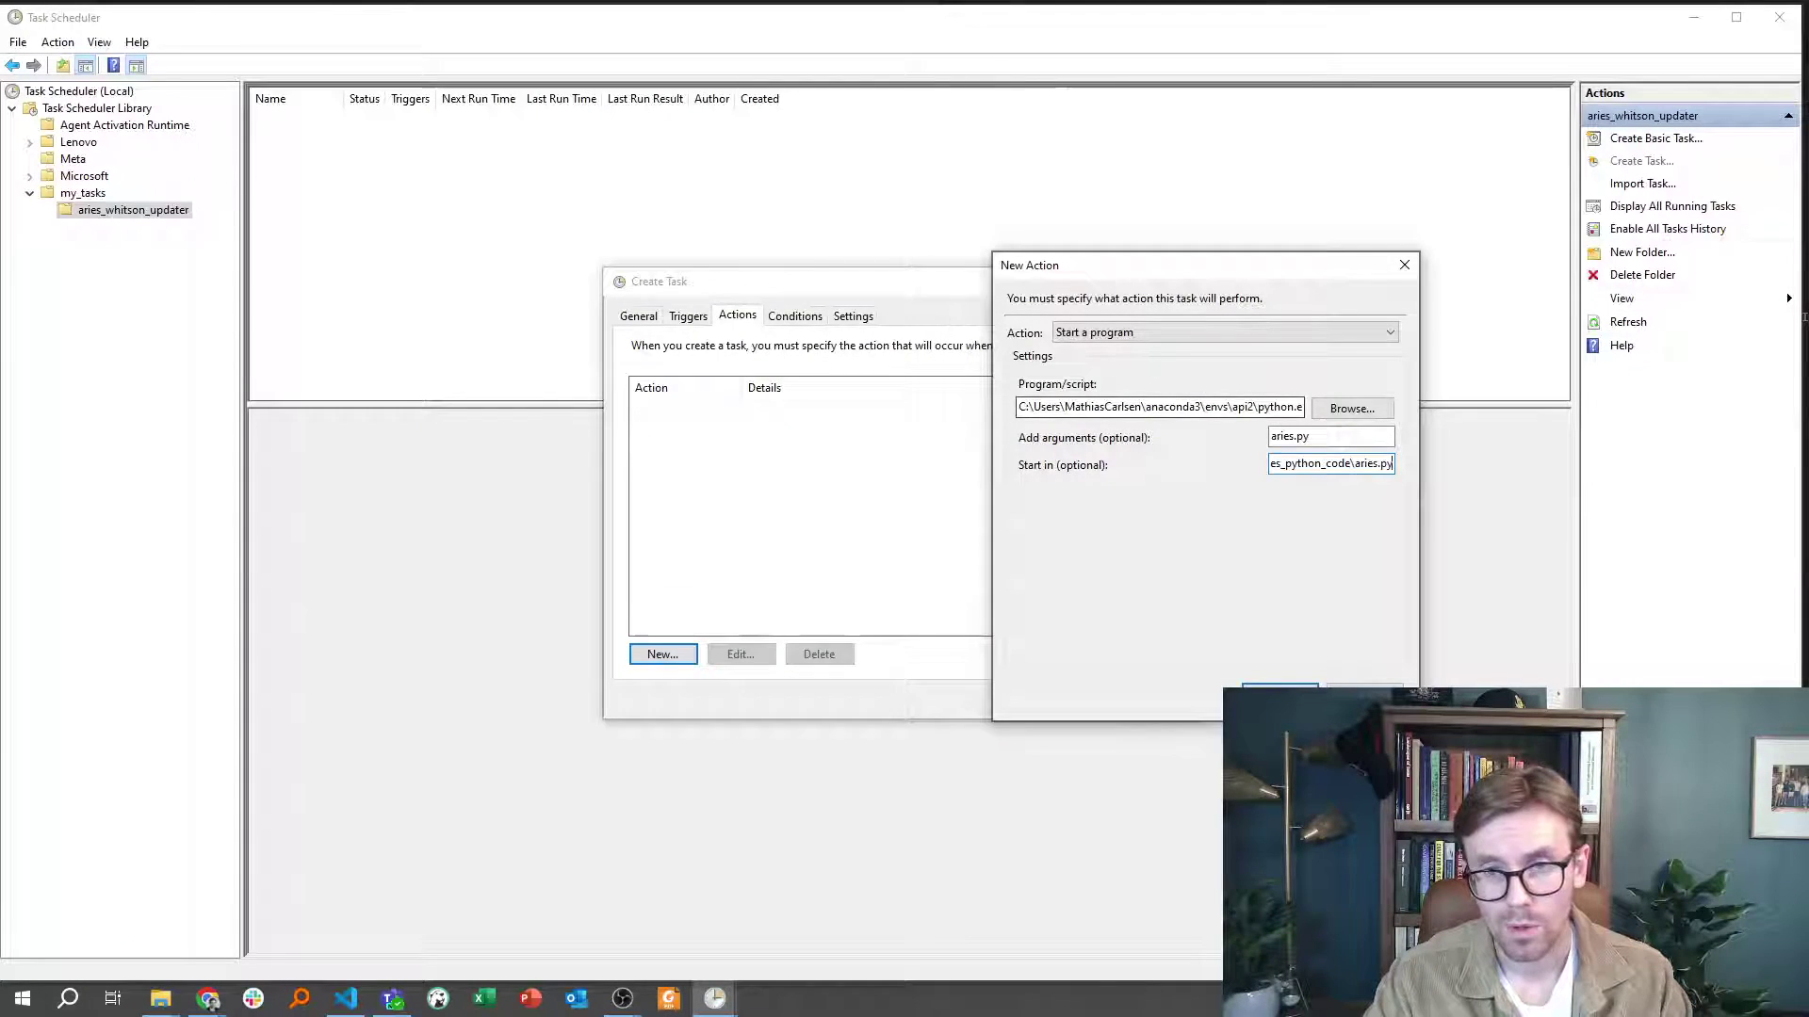
key("BackSpace")
key("BackSpace")
key("BackSpace")
key("BackSpace")
key("BackSpace")
key("BackSpace")
key("BackSpace")
key("BackSpace")
key("BackSpace")
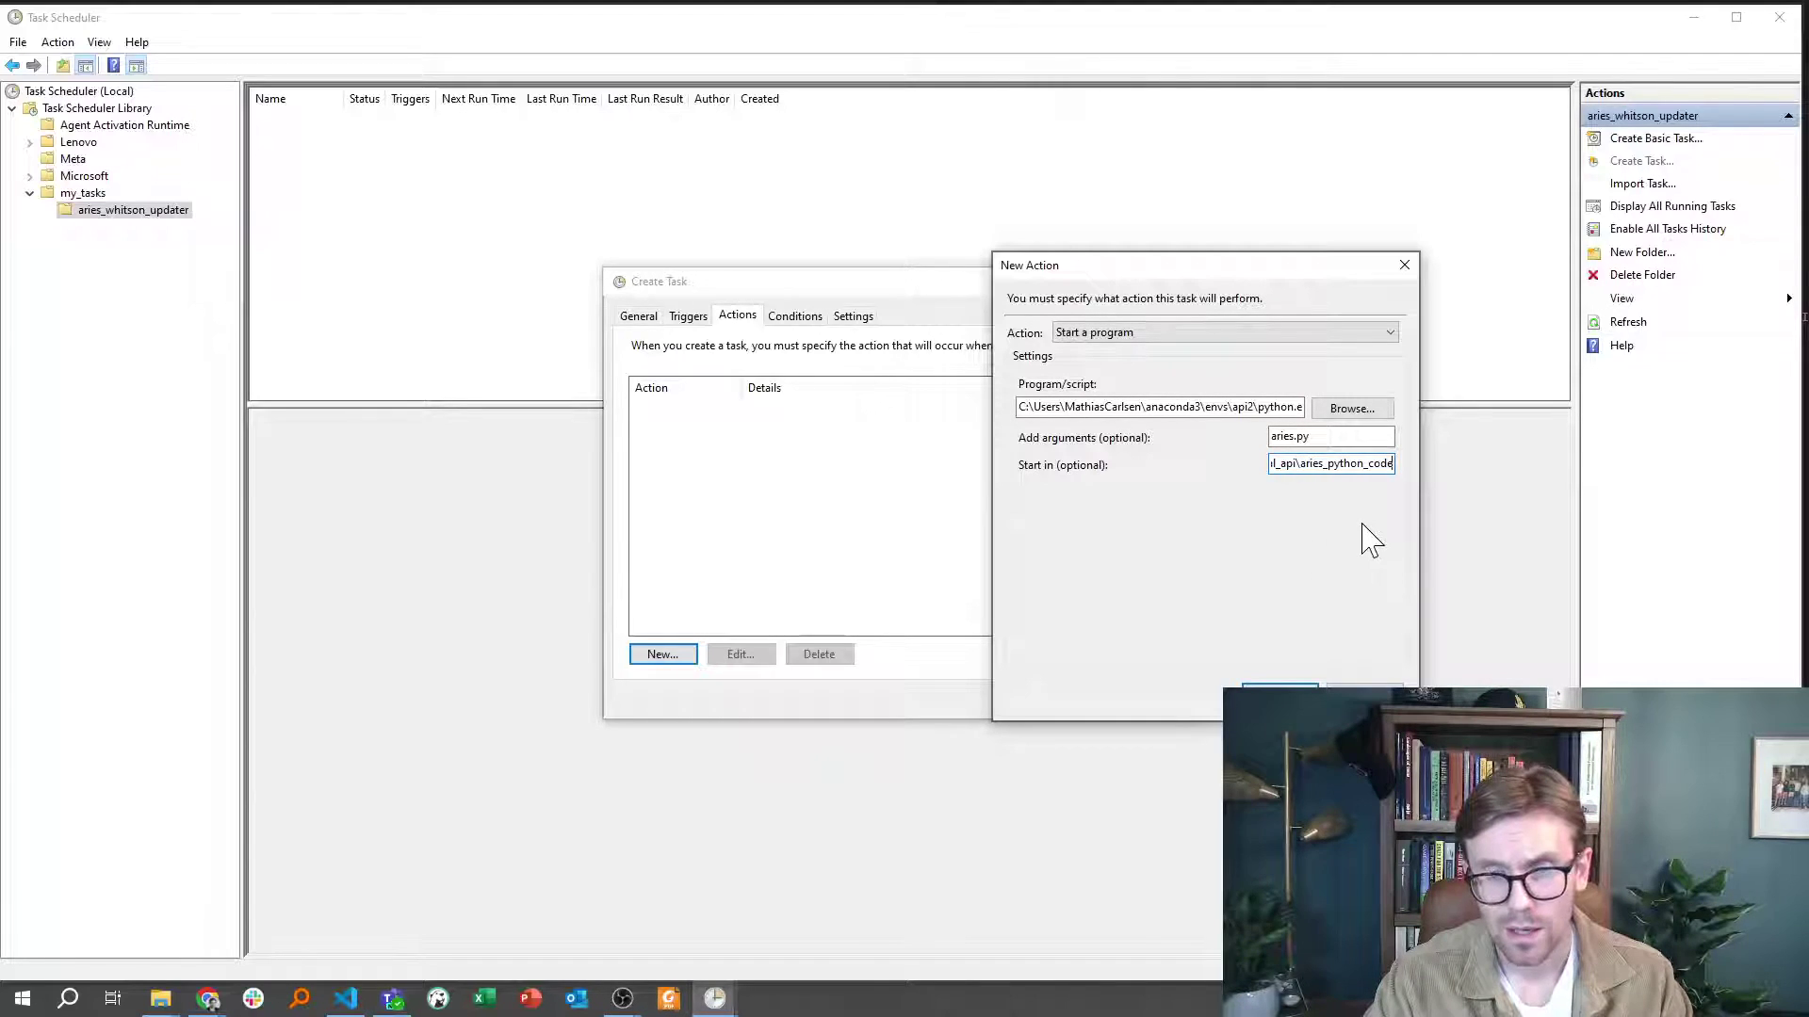
left_click(1338, 436)
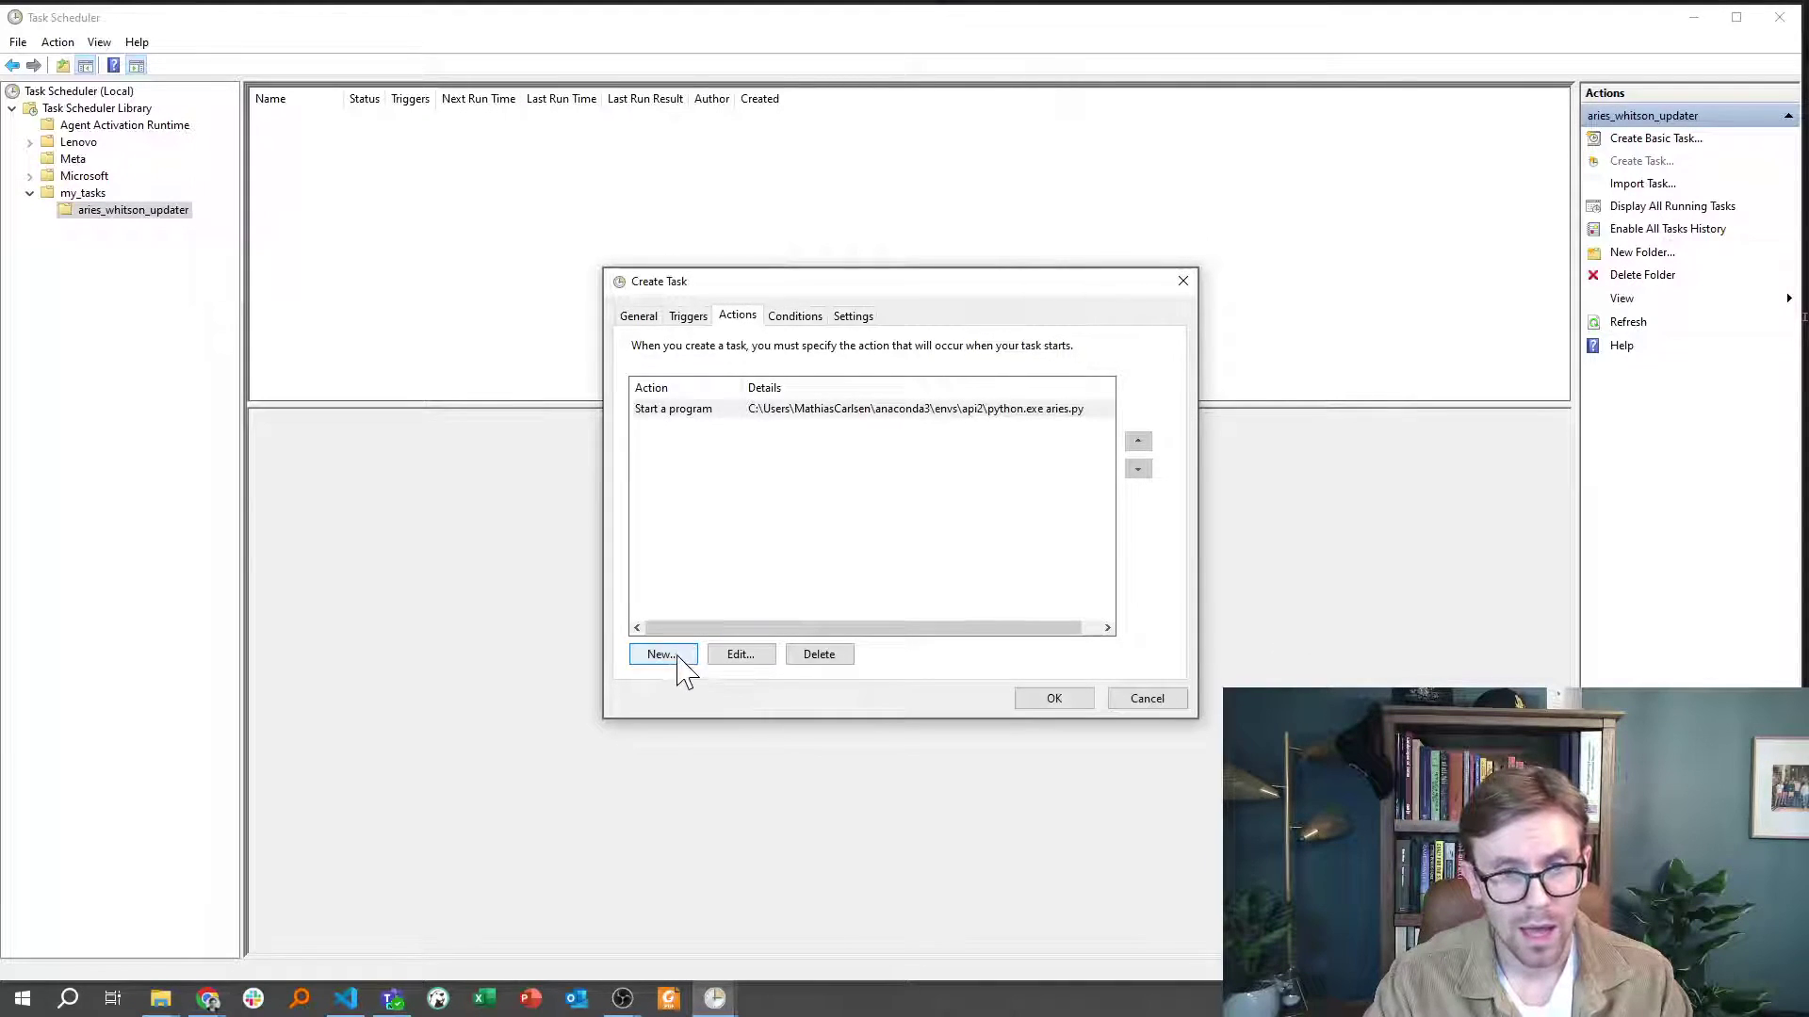
Step: Save aries_to_whitson_updater, run it once as a test, and minimize the python.exe console
left_click(1048, 699)
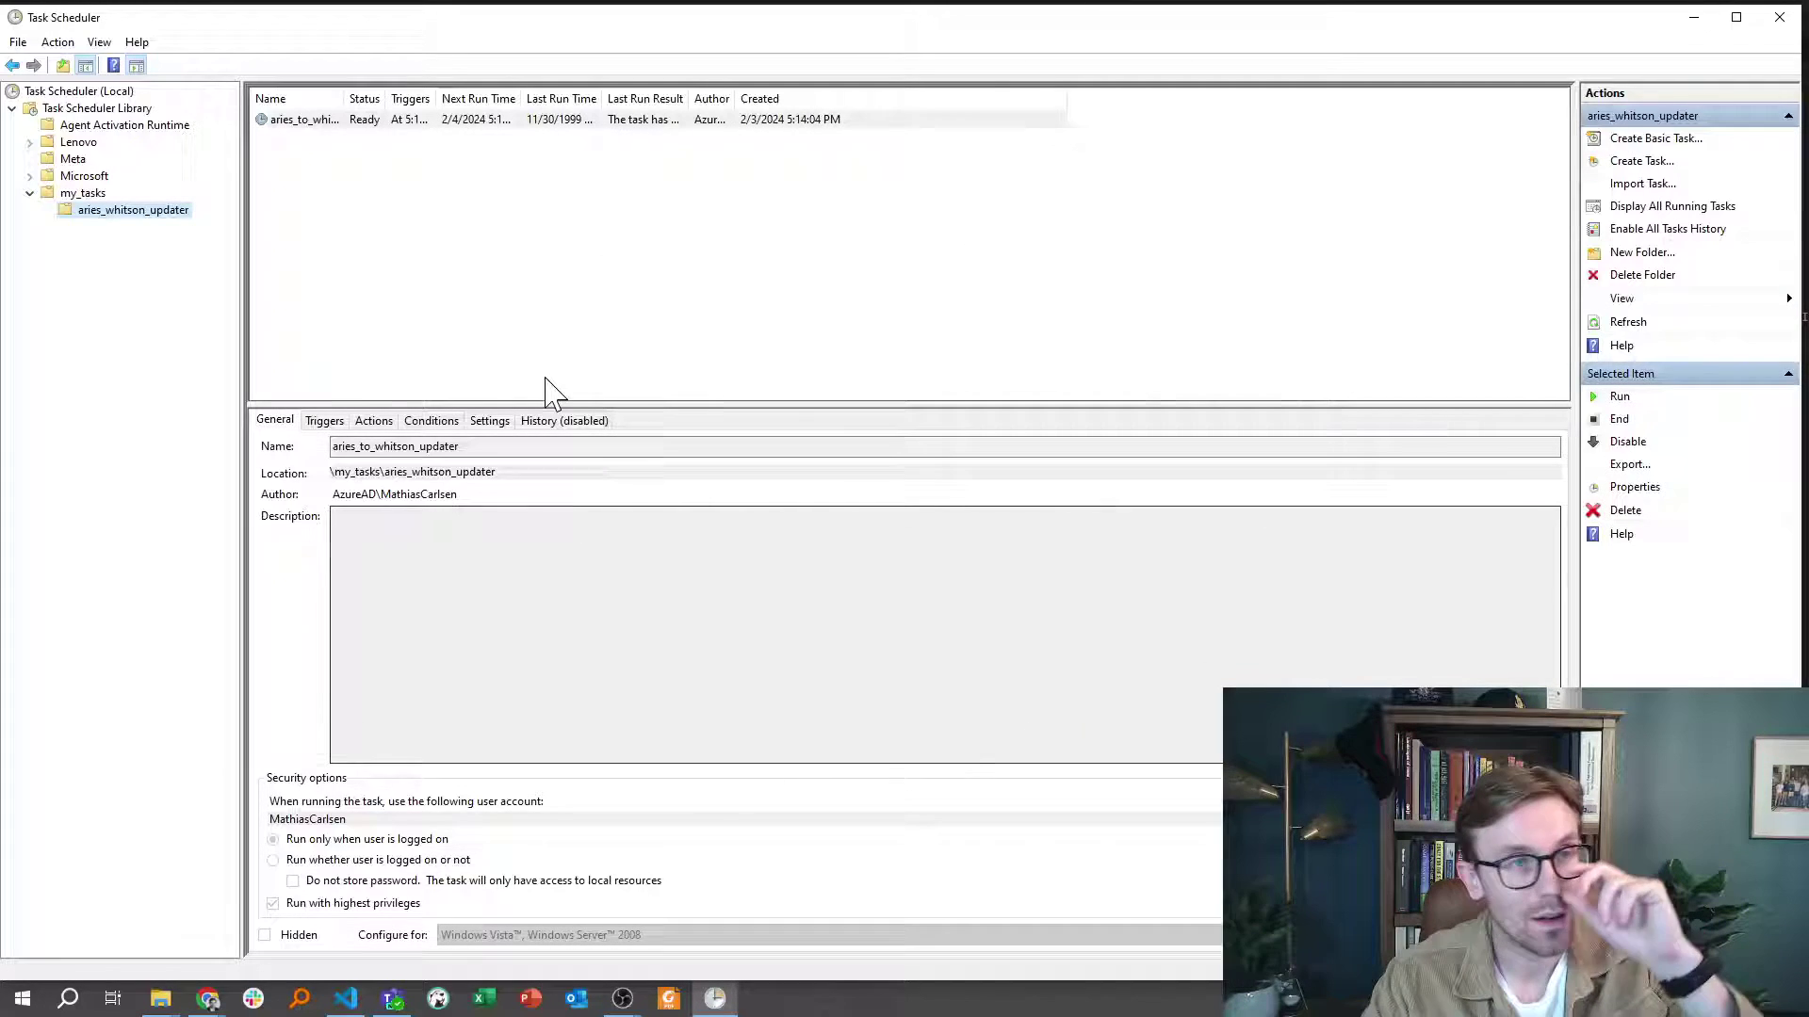
left_click(397, 121)
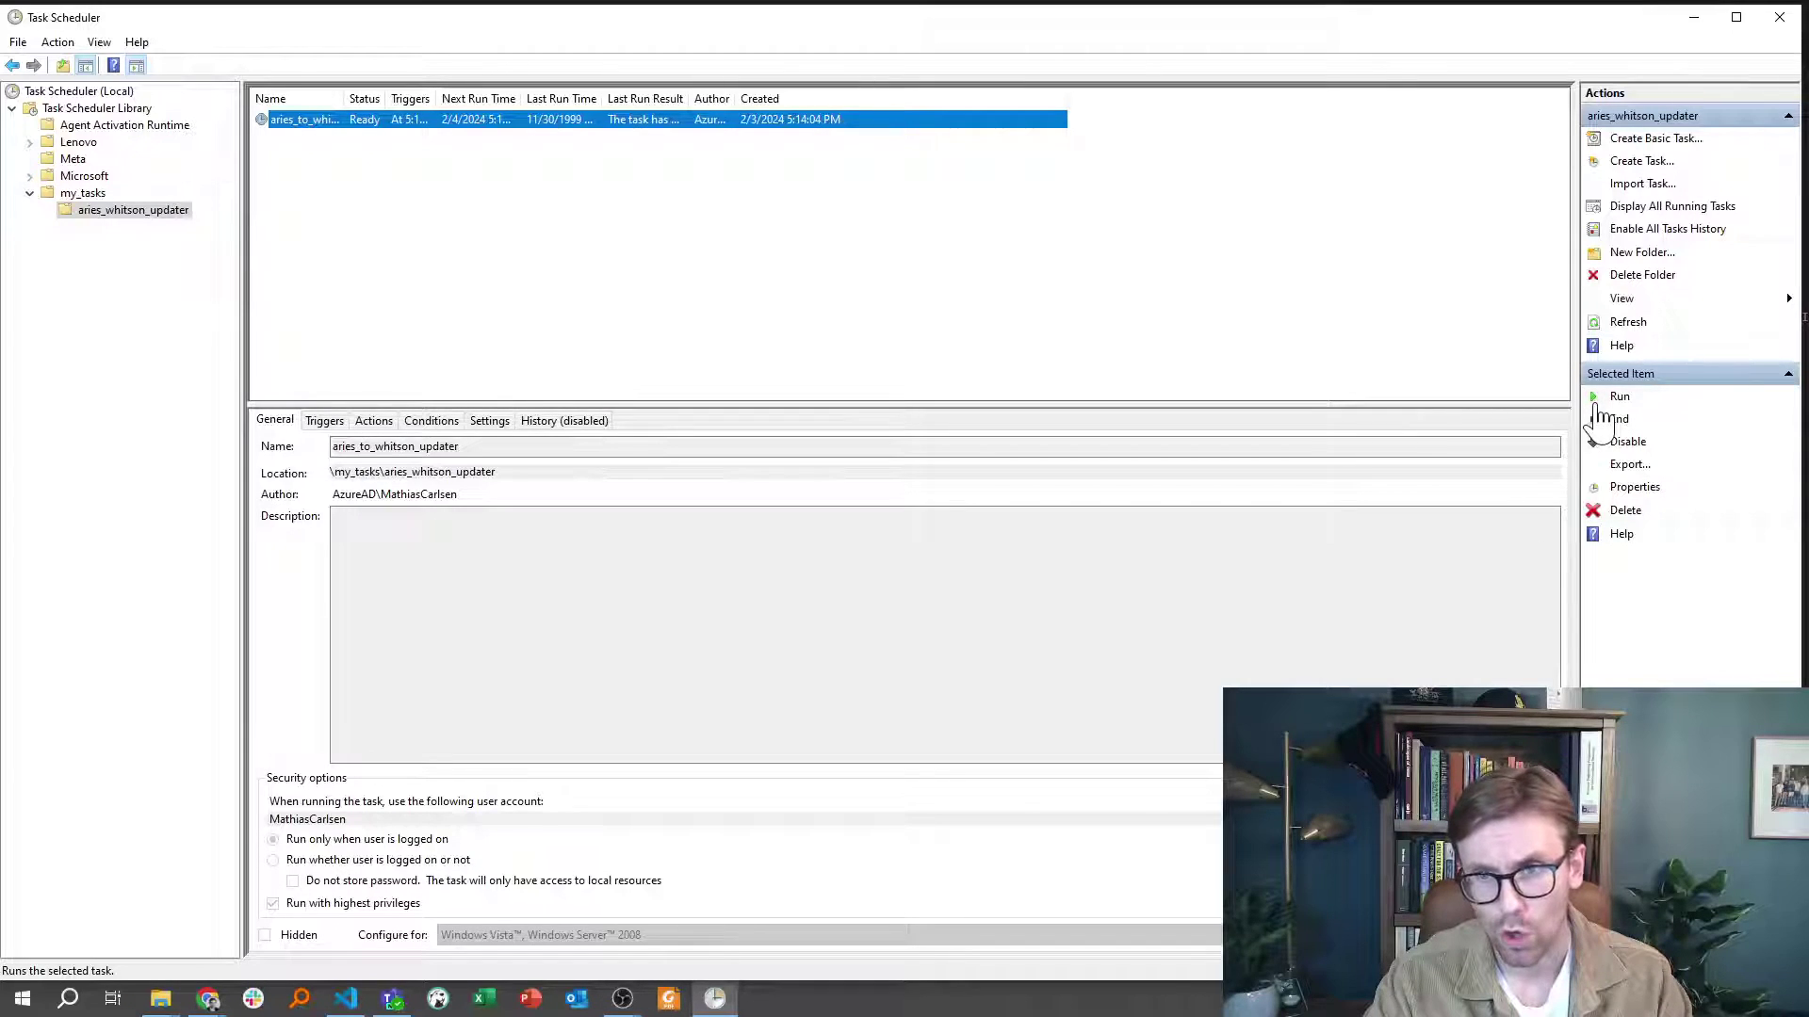
left_click(1598, 400)
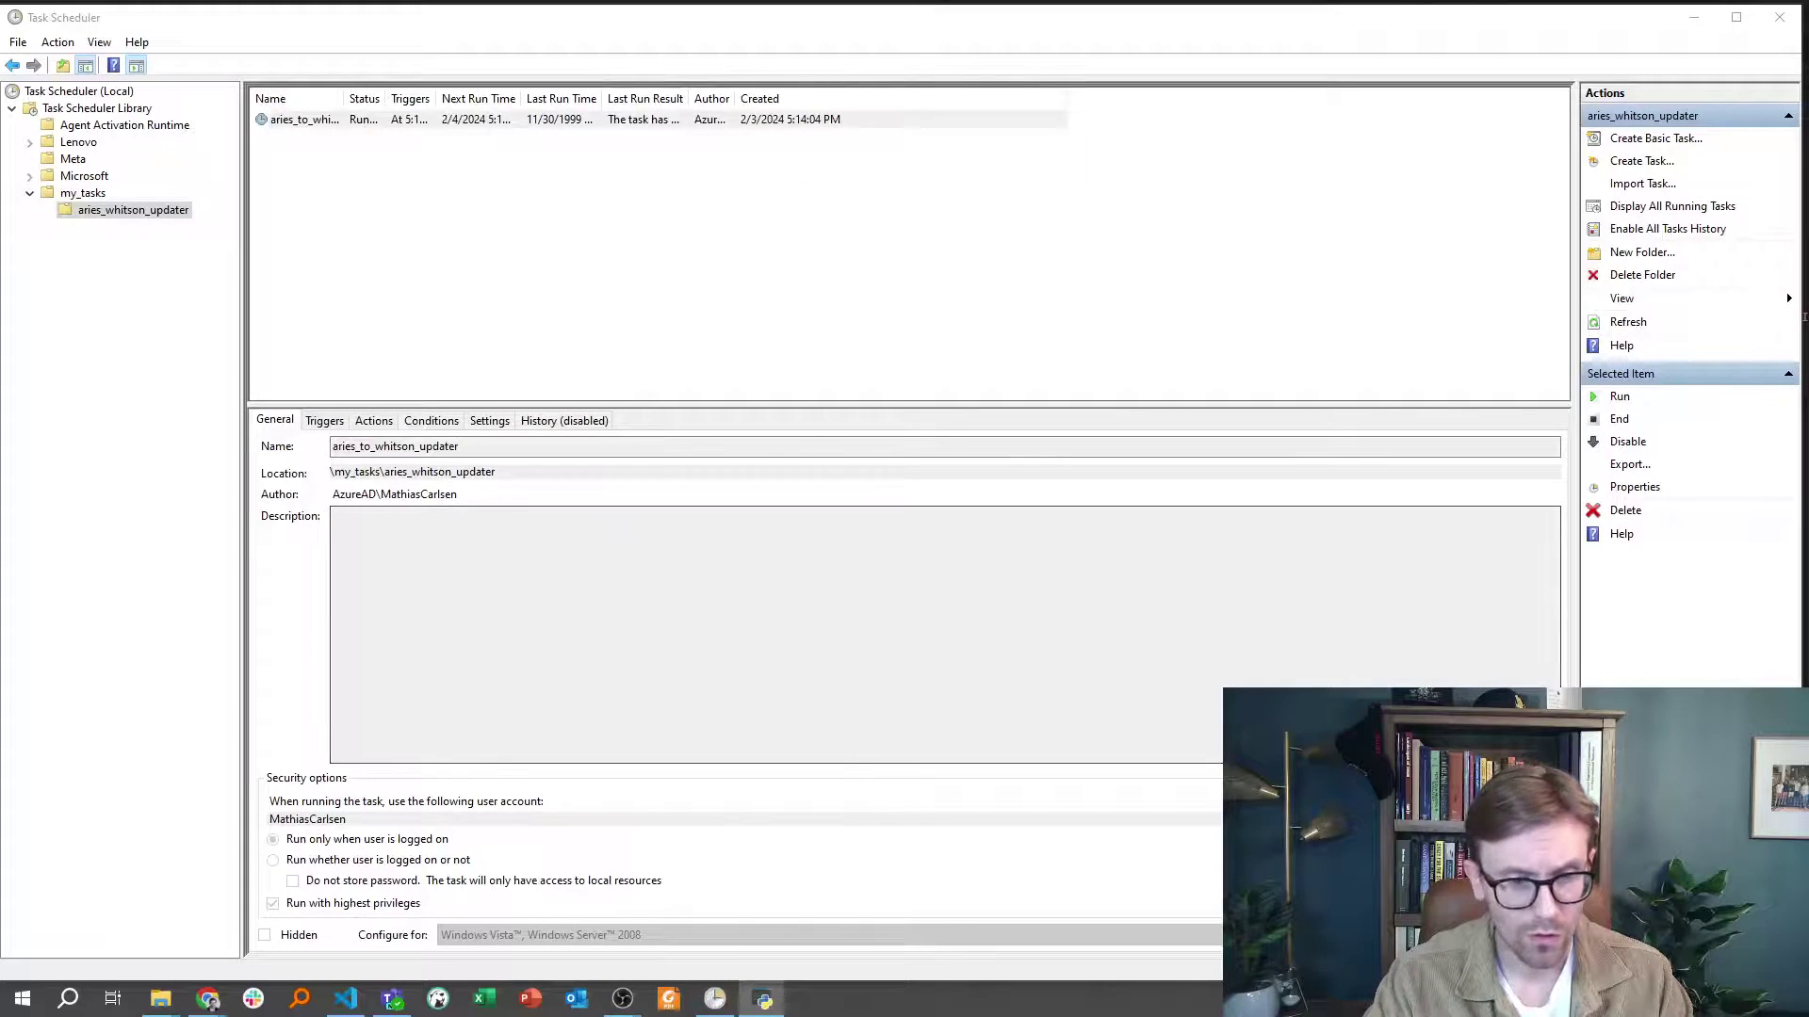
left_click_drag(913, 646, 876, 247)
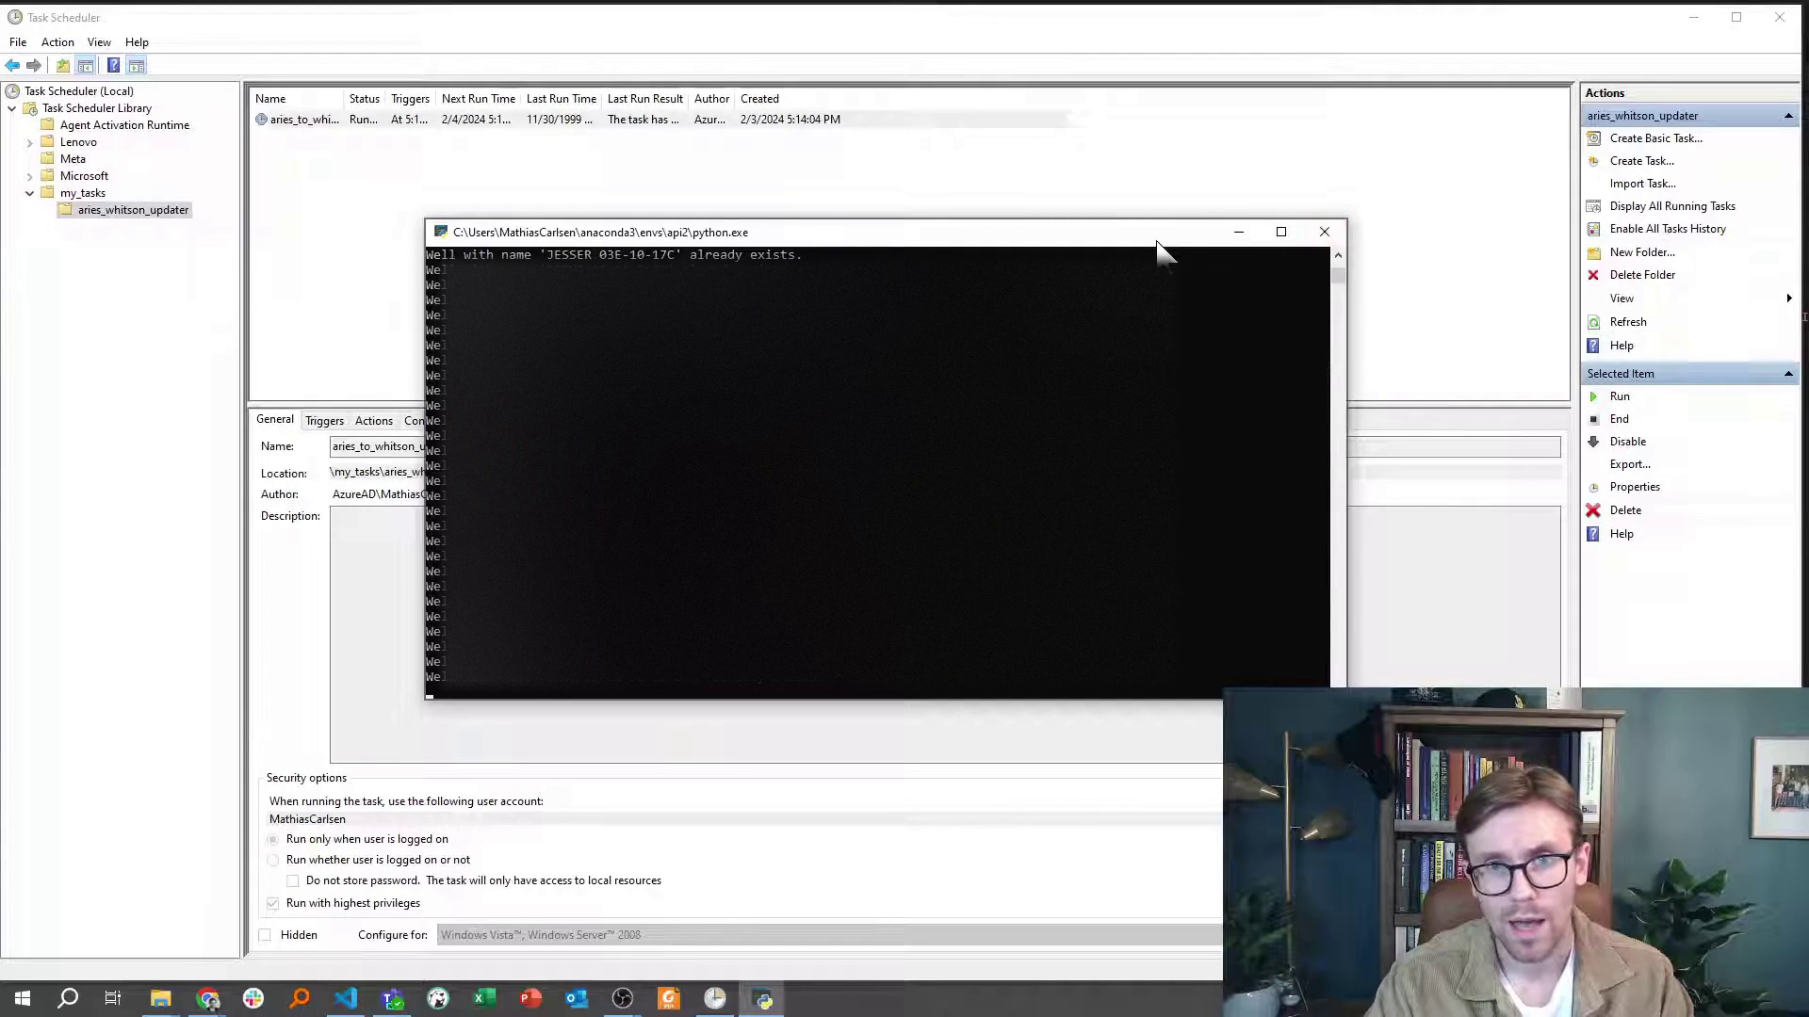
left_click(1239, 232)
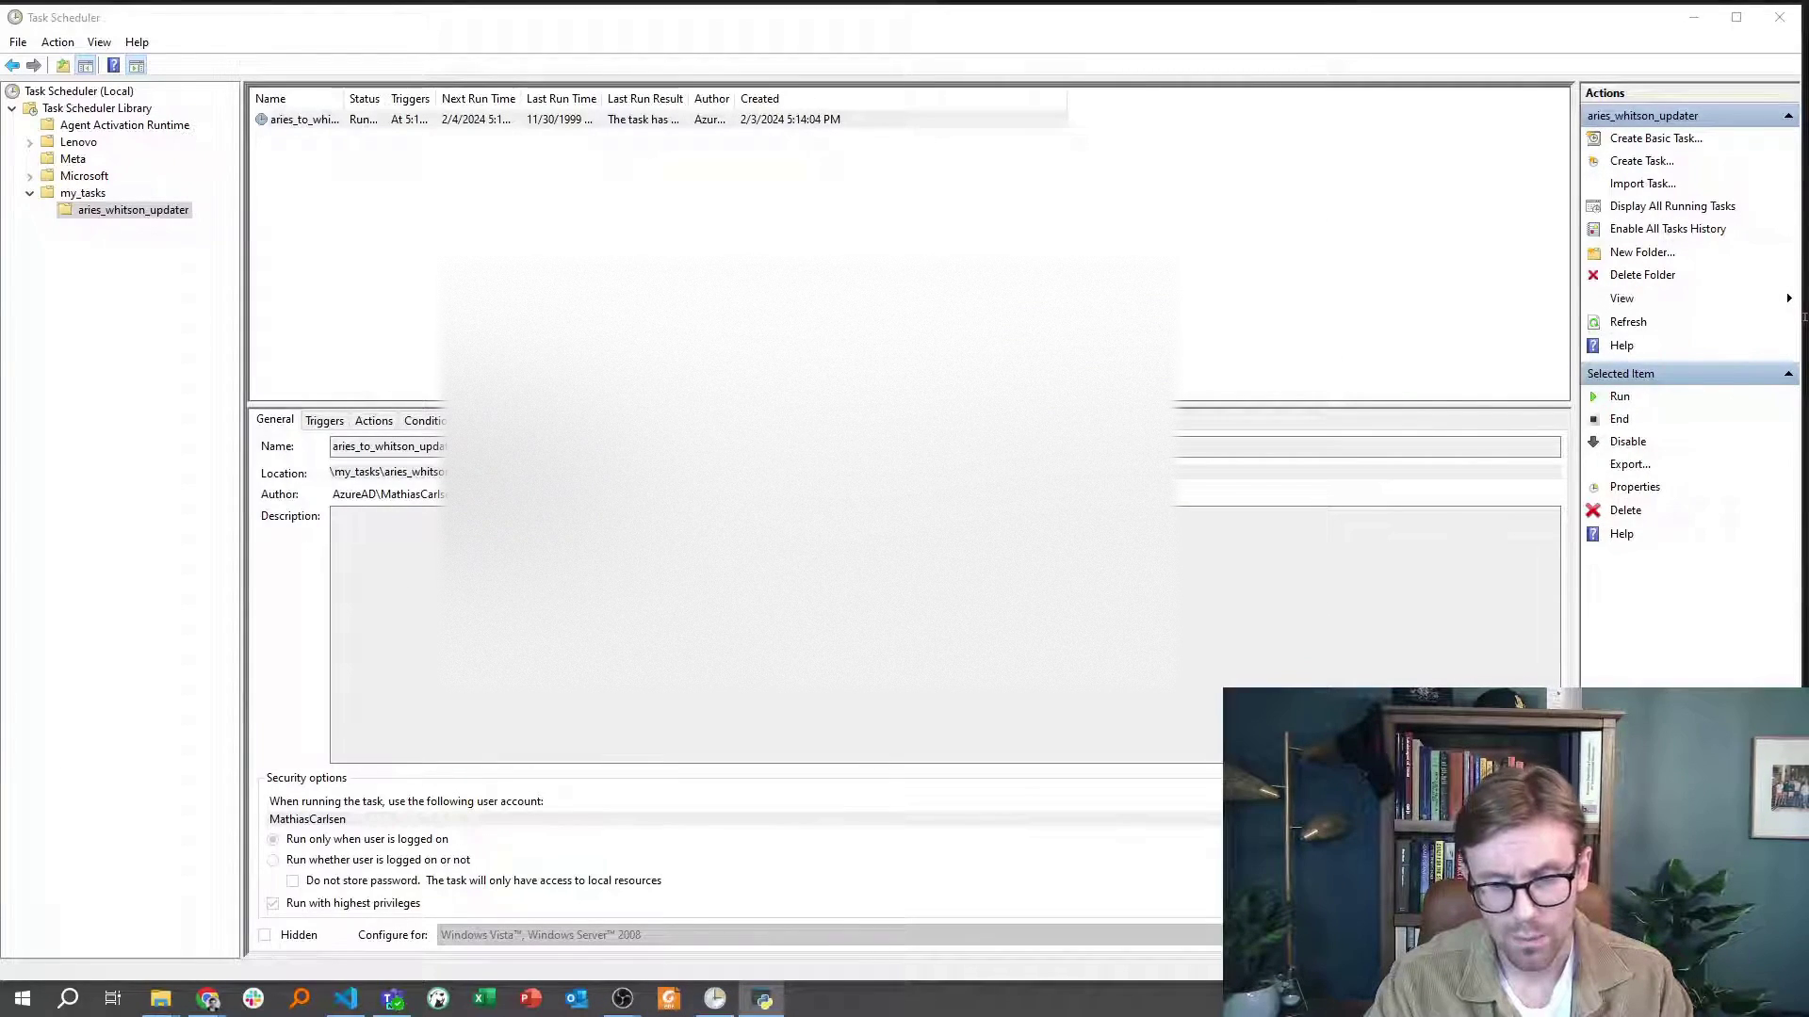